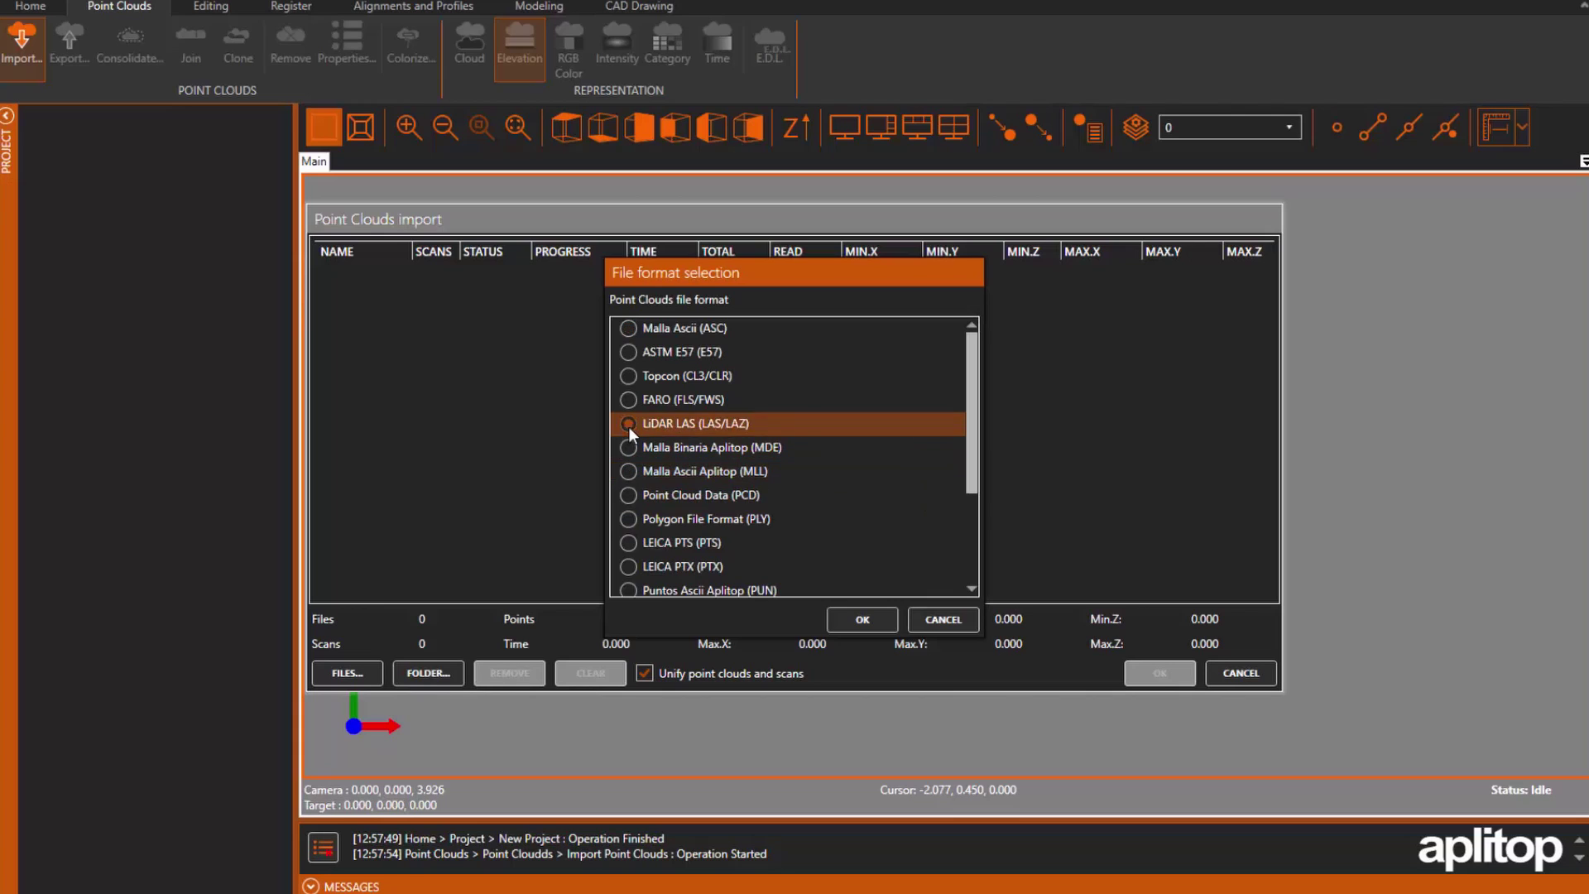
Import LiDAR LAS (LAS/LAZ) point clouds from the 1-LIDAR folder within Tcp PointCloud Editor Projects
left_click(628, 424)
left_click(863, 620)
scroll(760, 556, "down", 1)
left_click(700, 461)
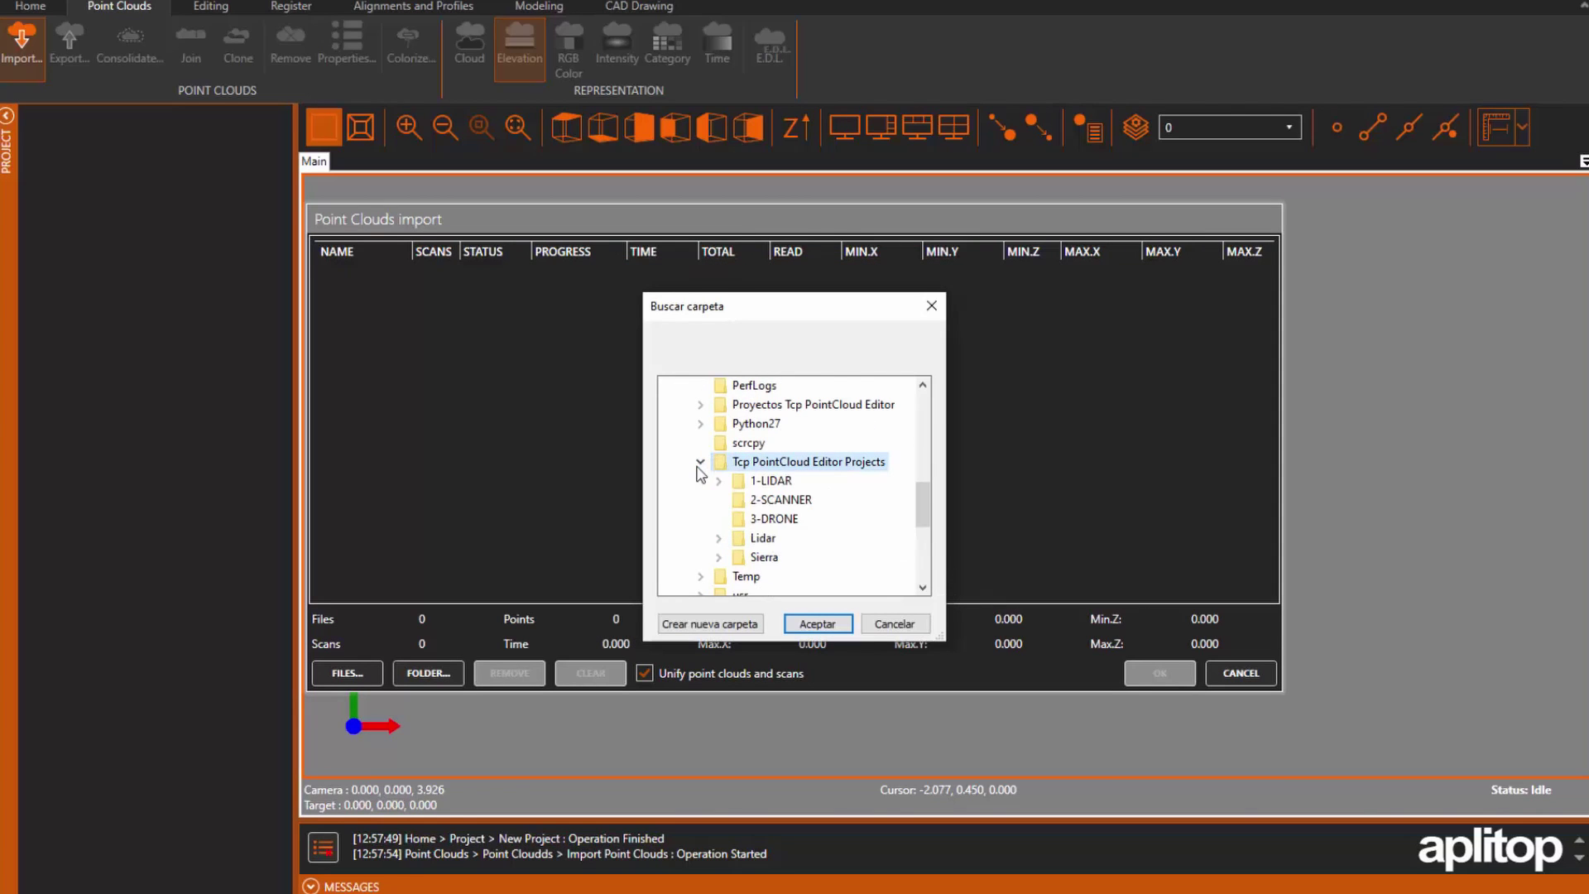
left_click(719, 480)
left_click(771, 499)
left_click(817, 623)
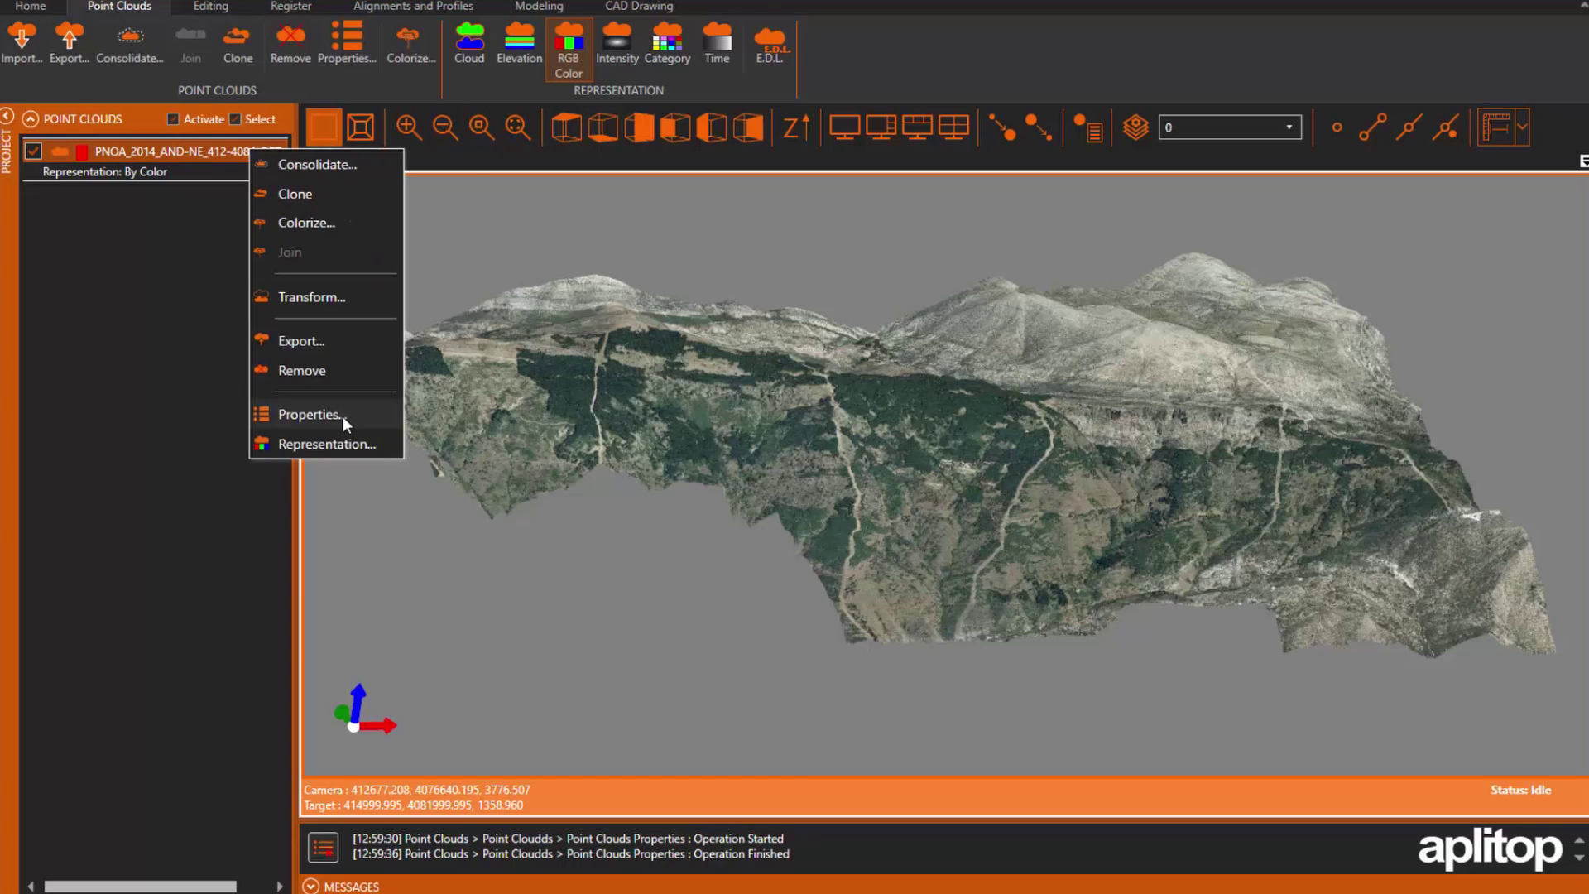
Open the PNOA point cloud's properties, and deactivate its Noise, Rail and Overlap/Reserved categories
left_click(342, 416)
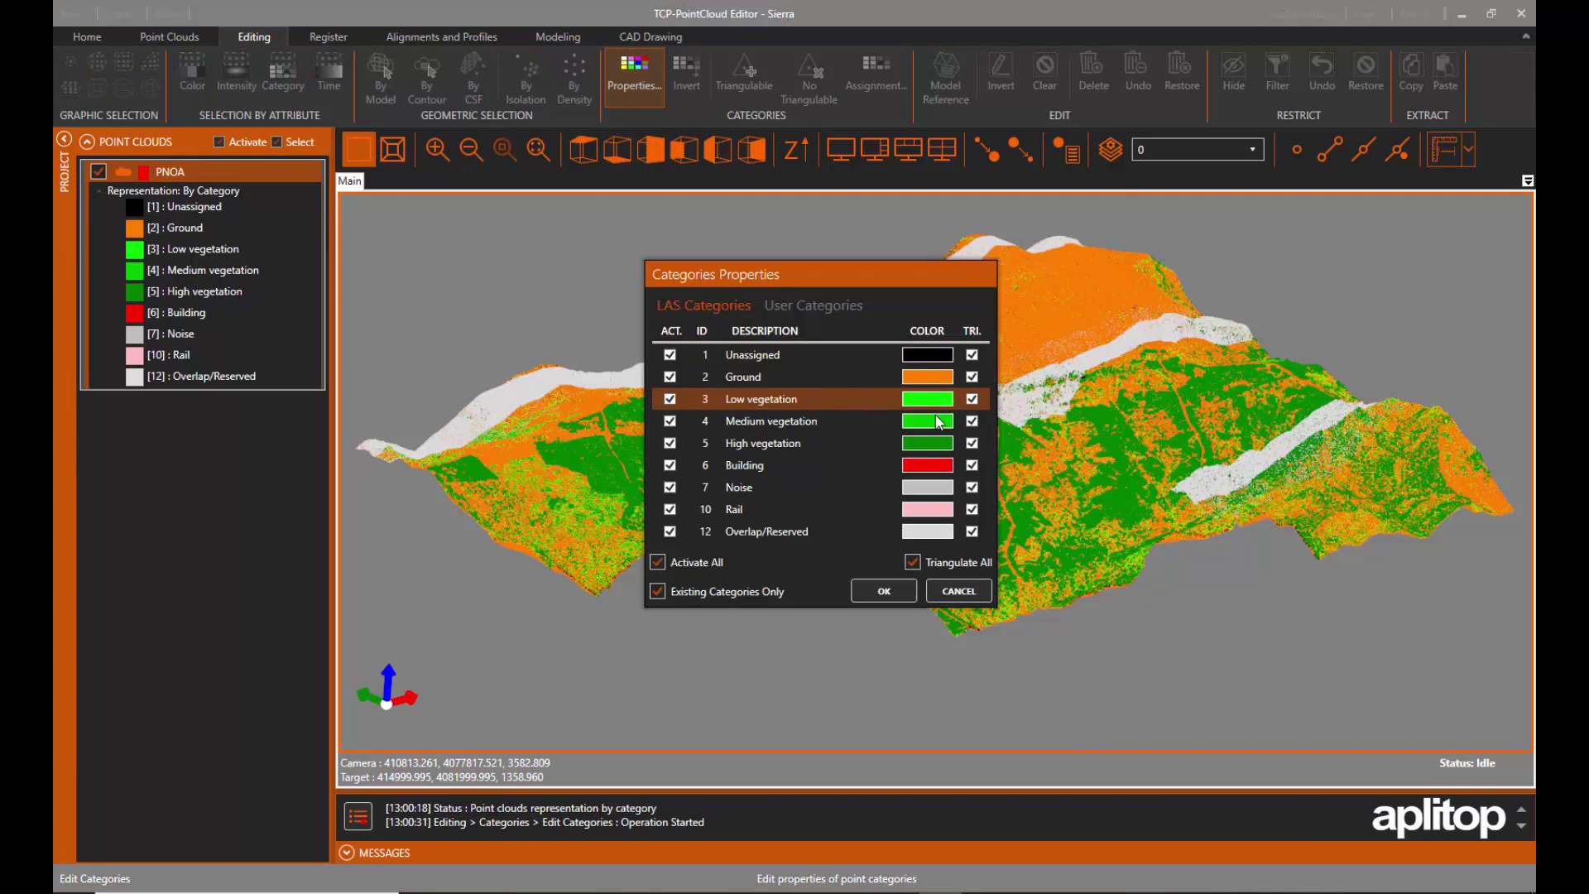
left_click(672, 488)
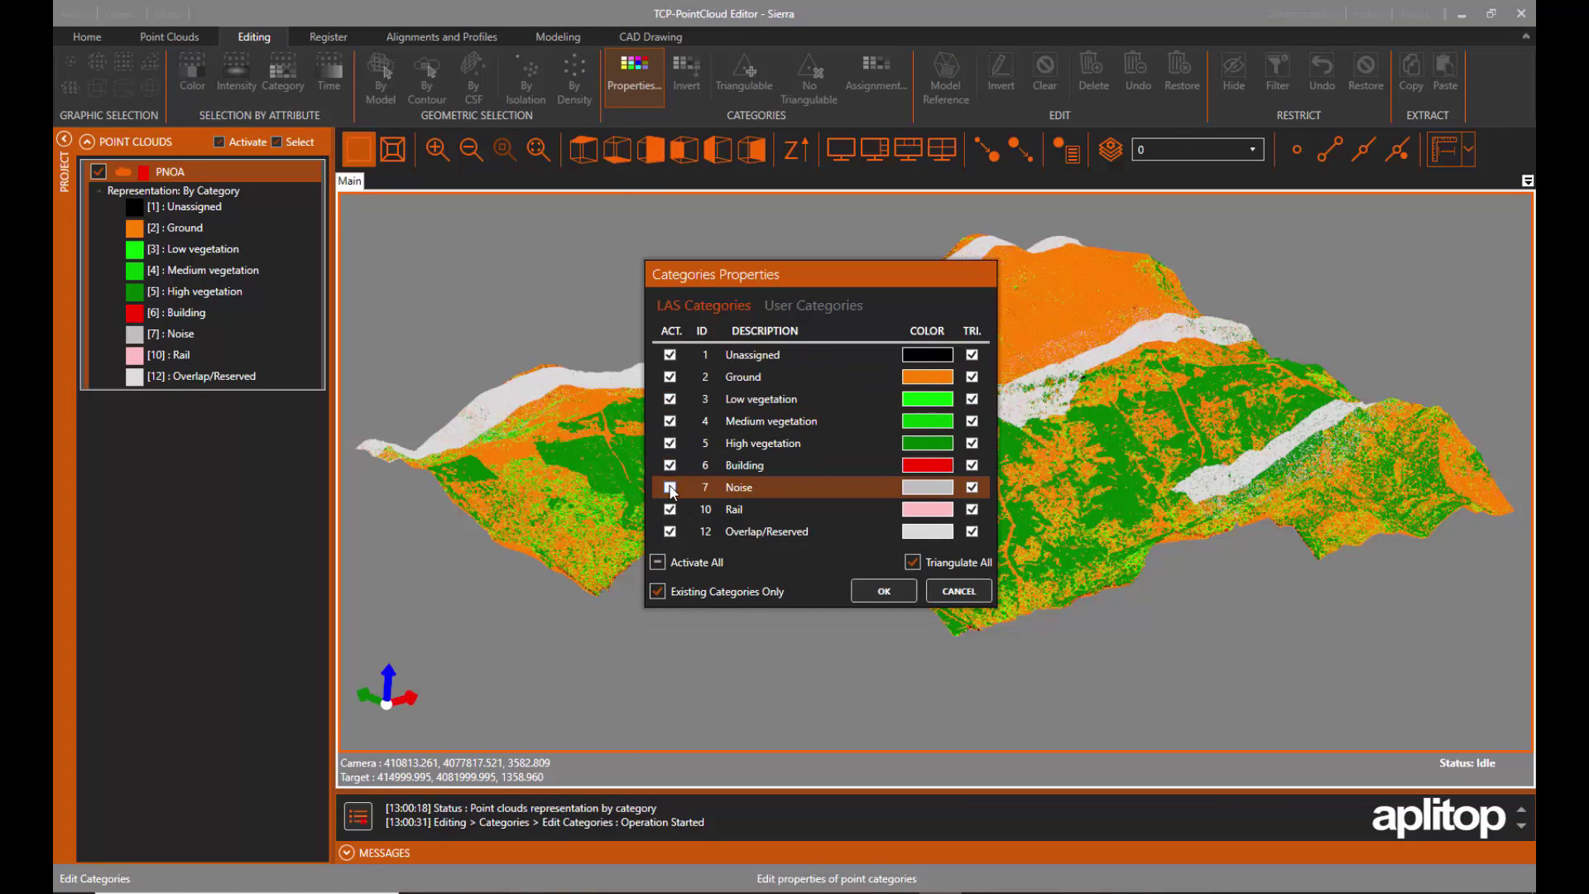
left_click(670, 509)
left_click(670, 532)
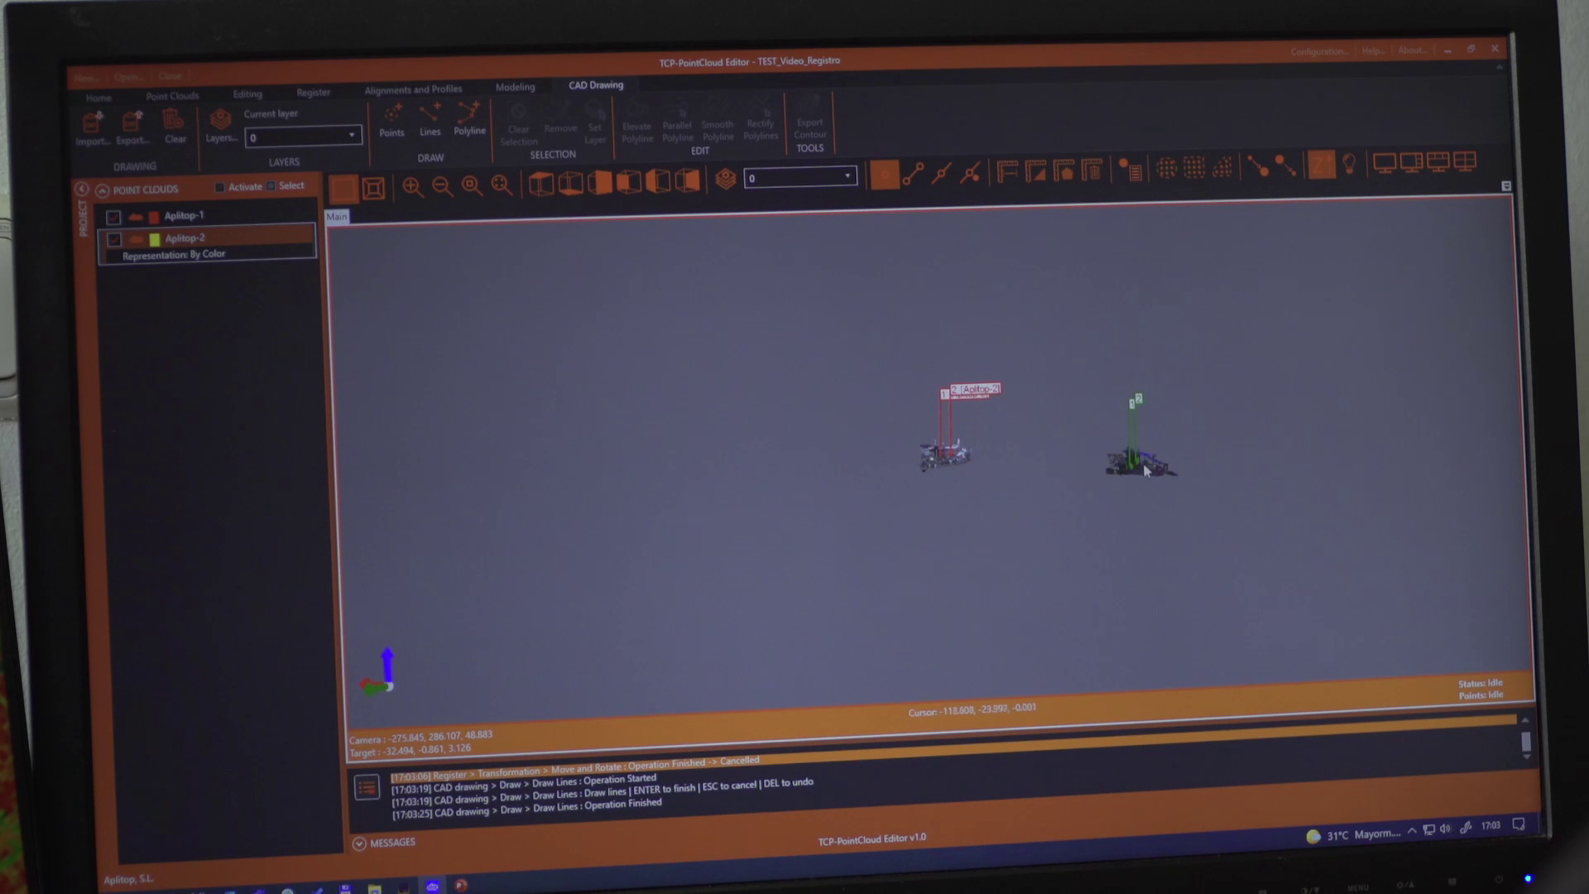
scroll(1143, 464, "up", 10)
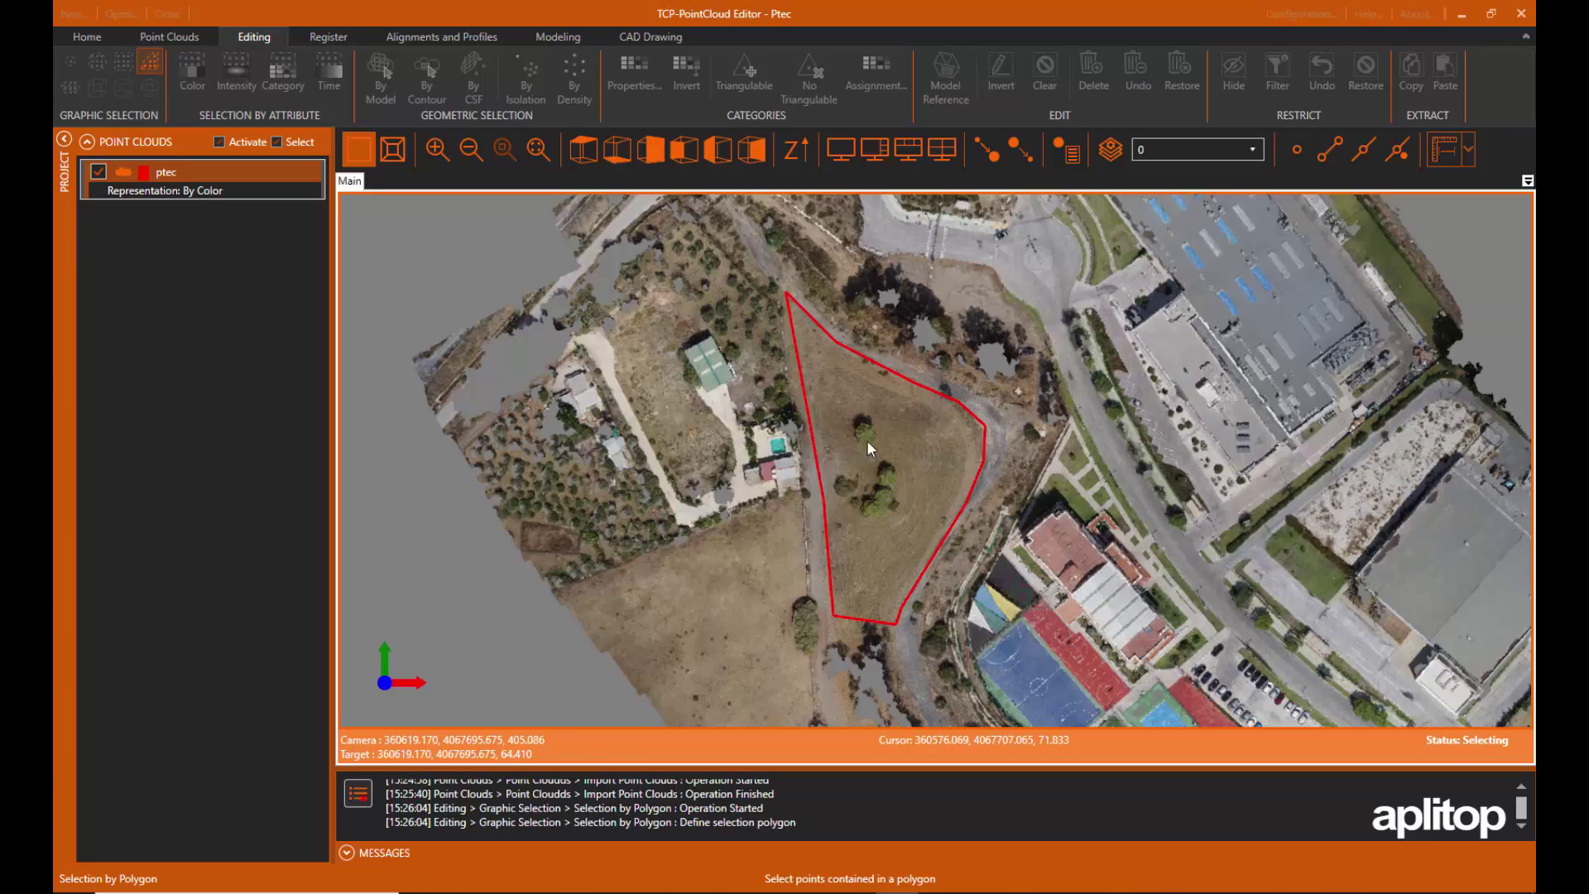
Finish the polygon selection around the field, and delete its trees using a polygon selection in the extraction's side view
right_click(867, 441)
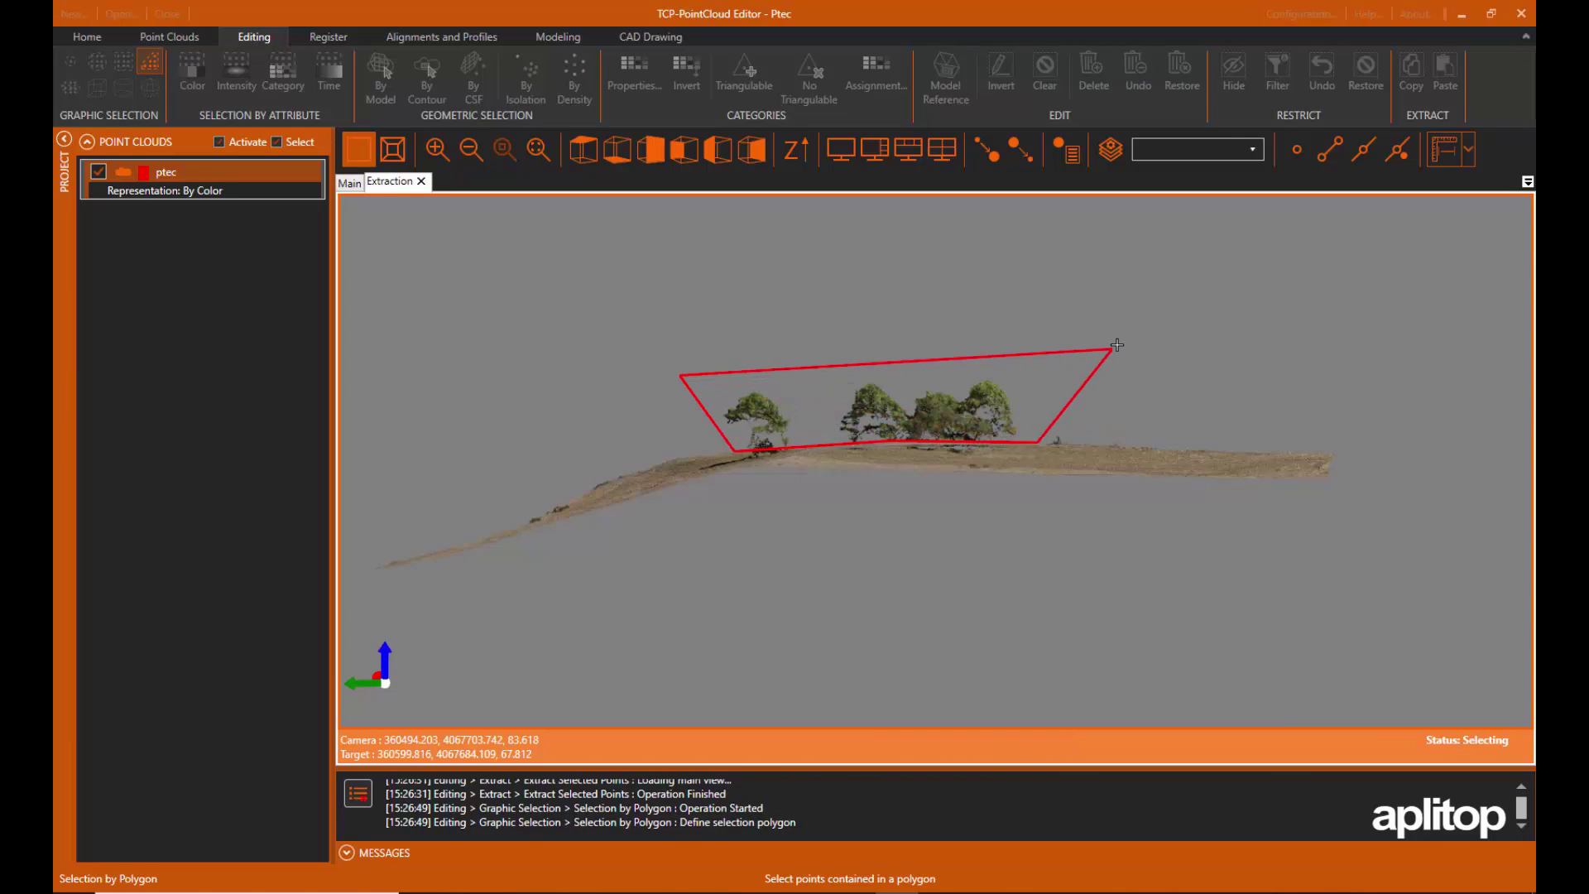
right_click(1129, 327)
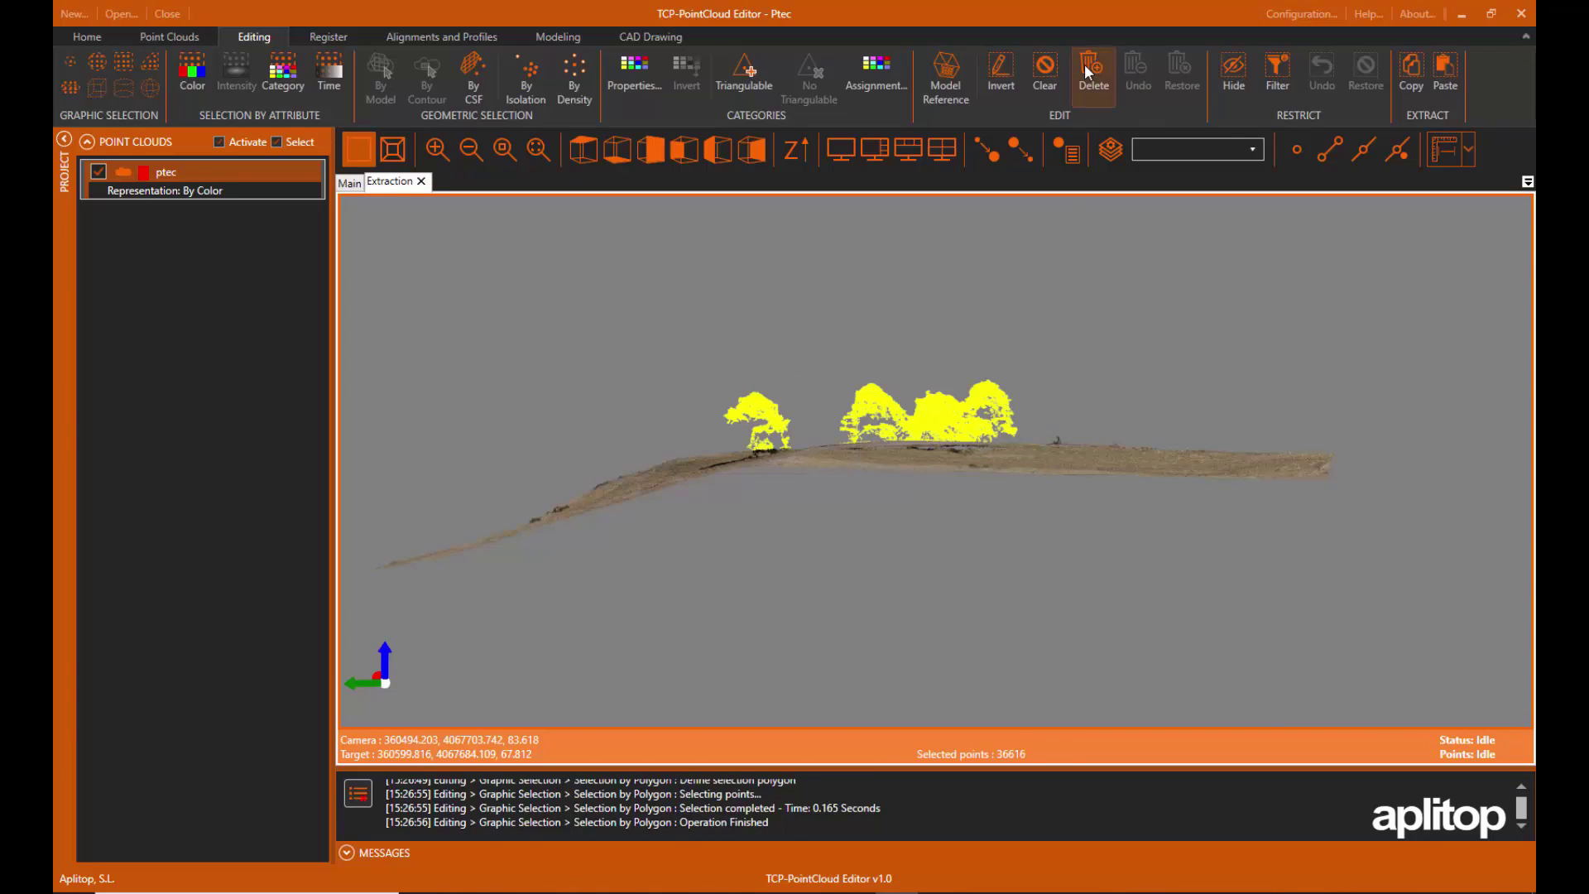
left_click(1086, 66)
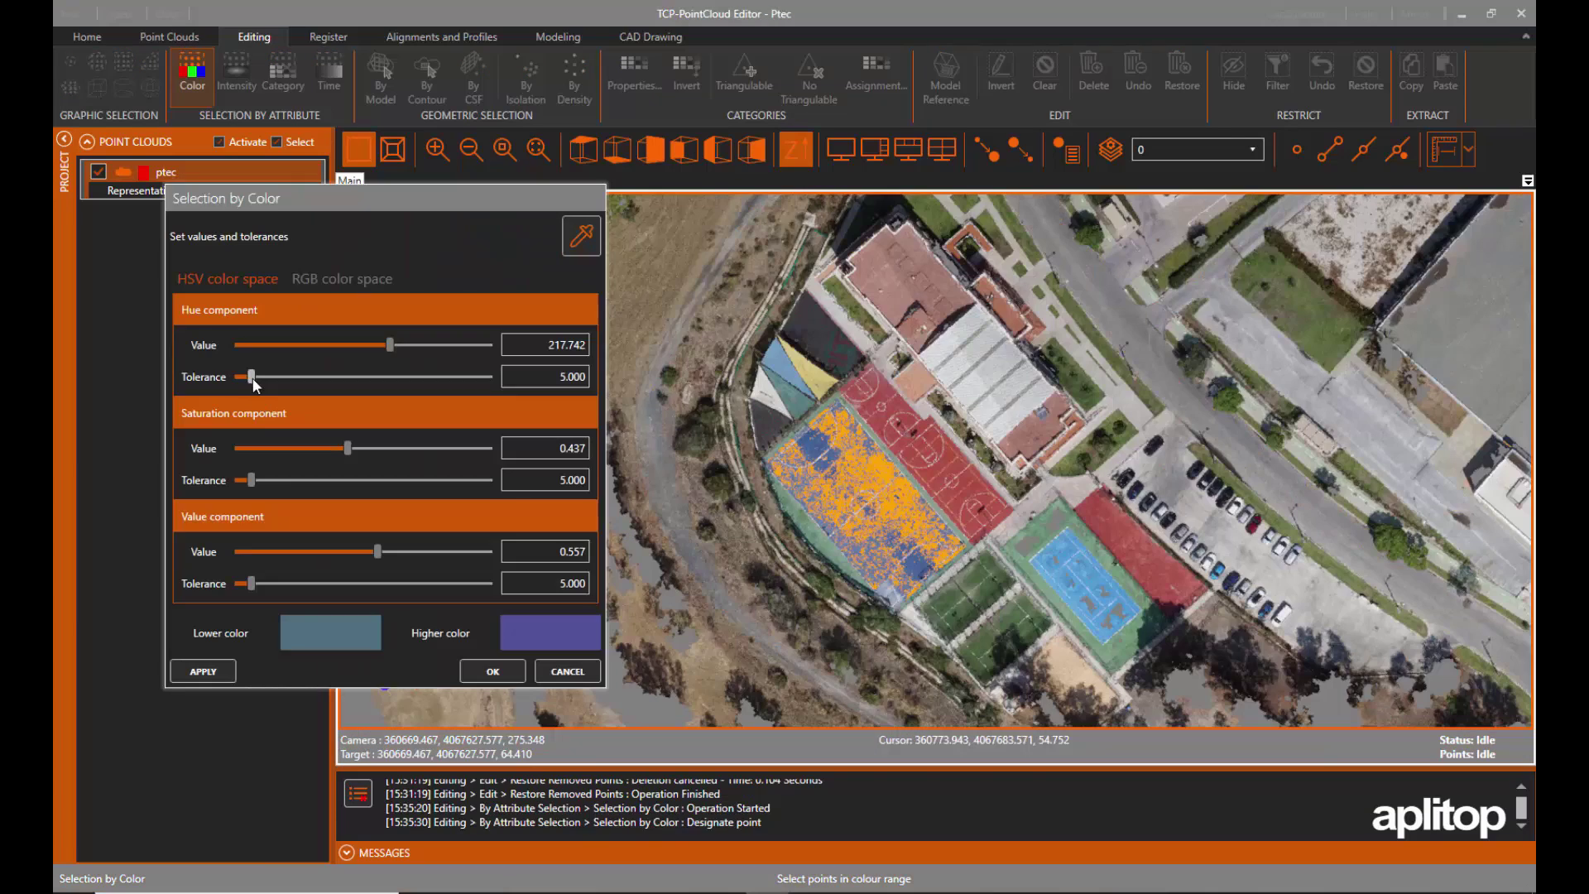
Set the color selection's saturation tolerance to 16 and value tolerance to 9, and apply it to the blue sports court
left_click_drag(252, 479, 282, 482)
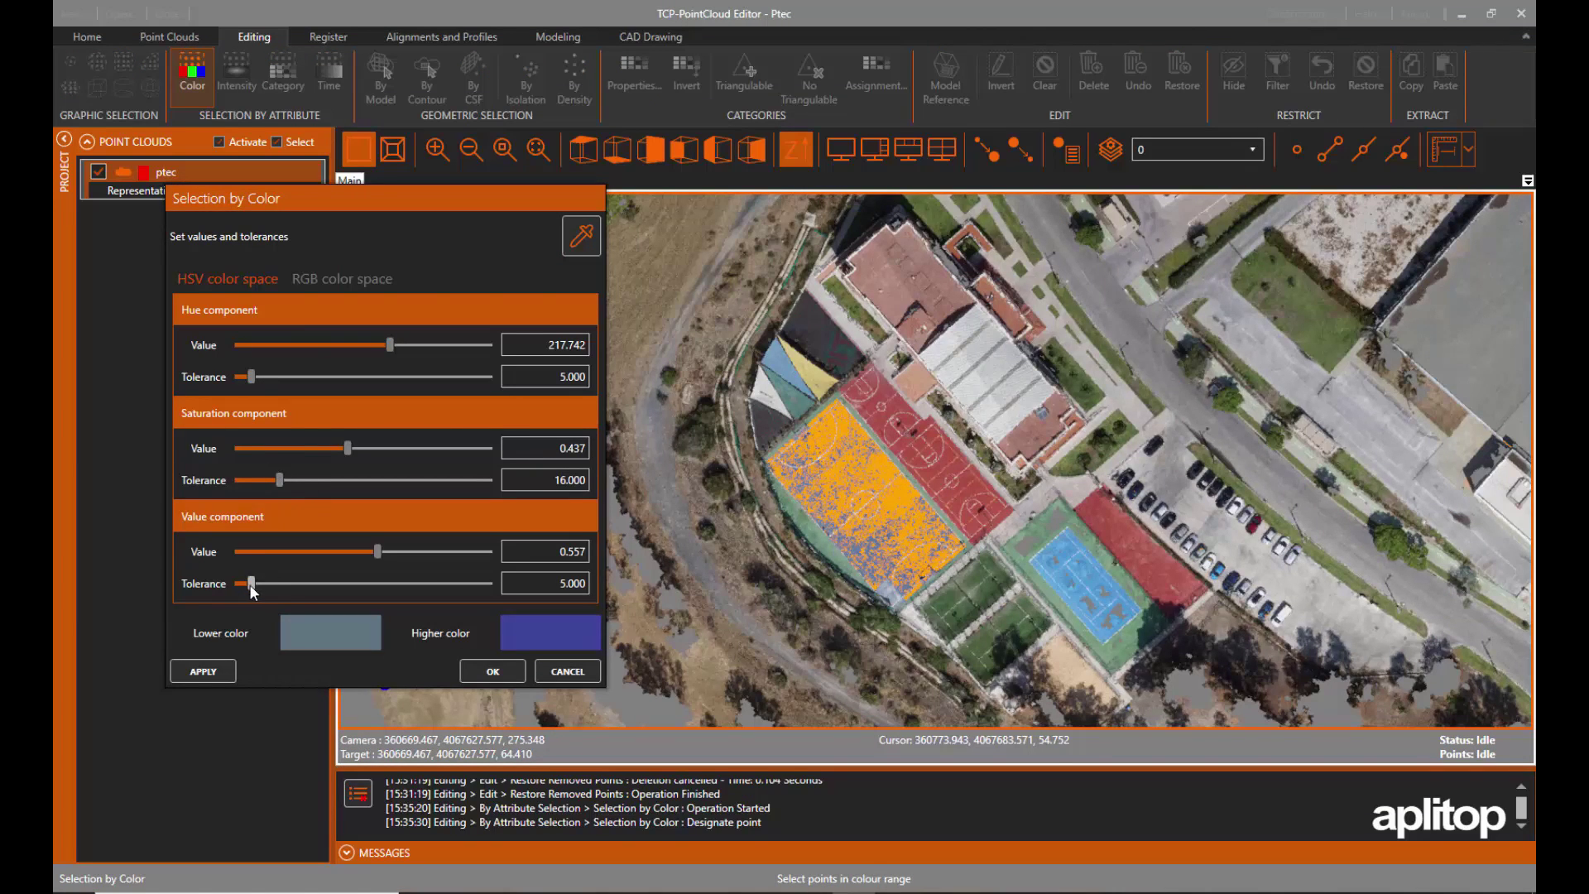
left_click_drag(256, 585, 263, 585)
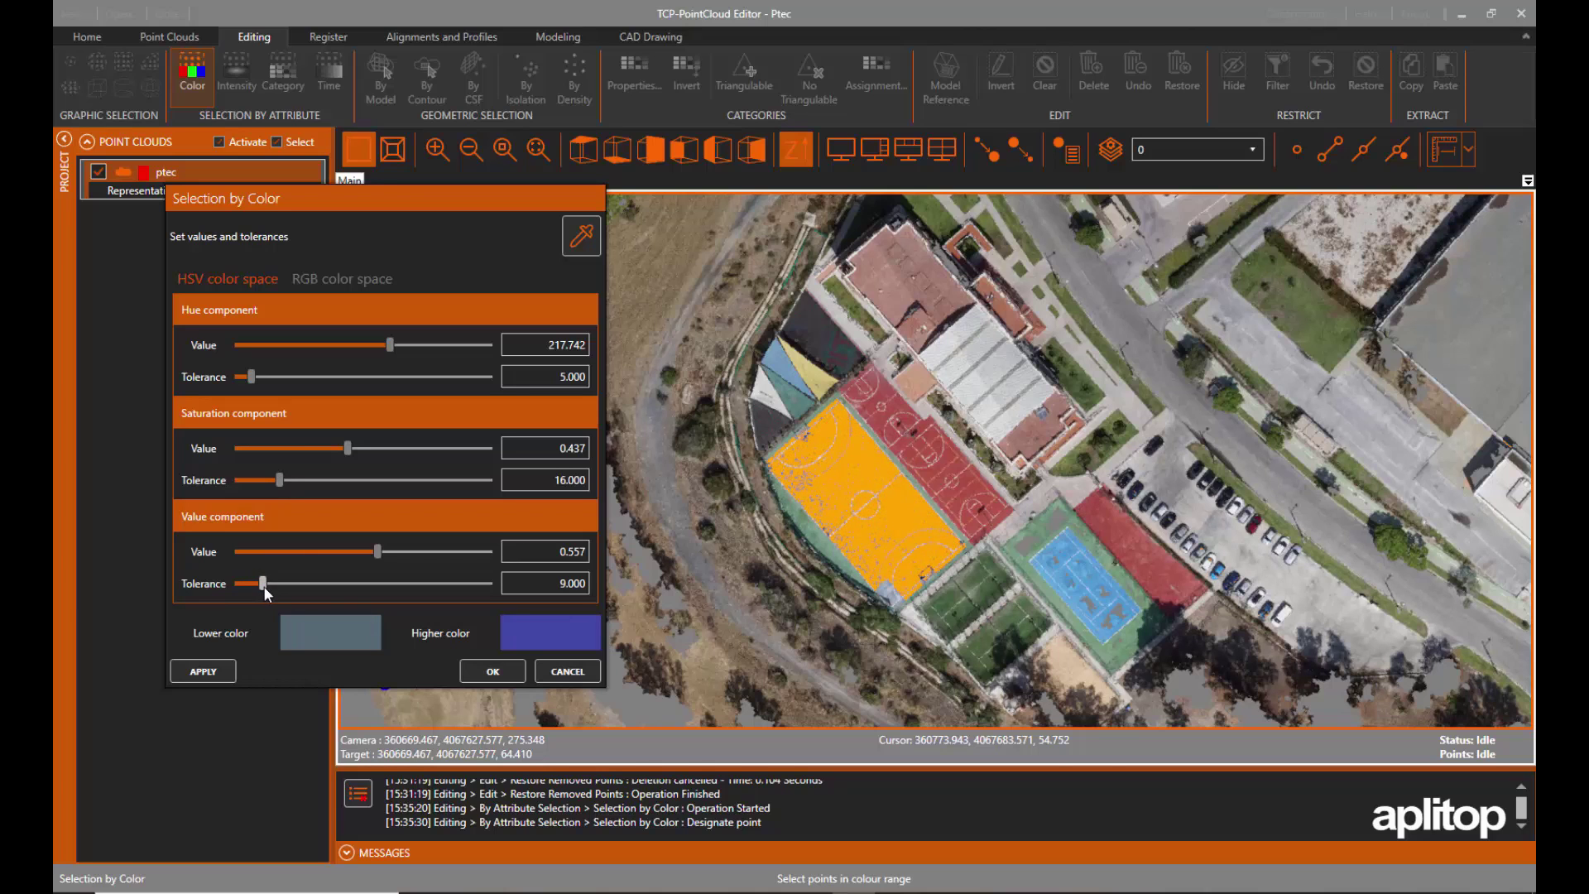
left_click(207, 671)
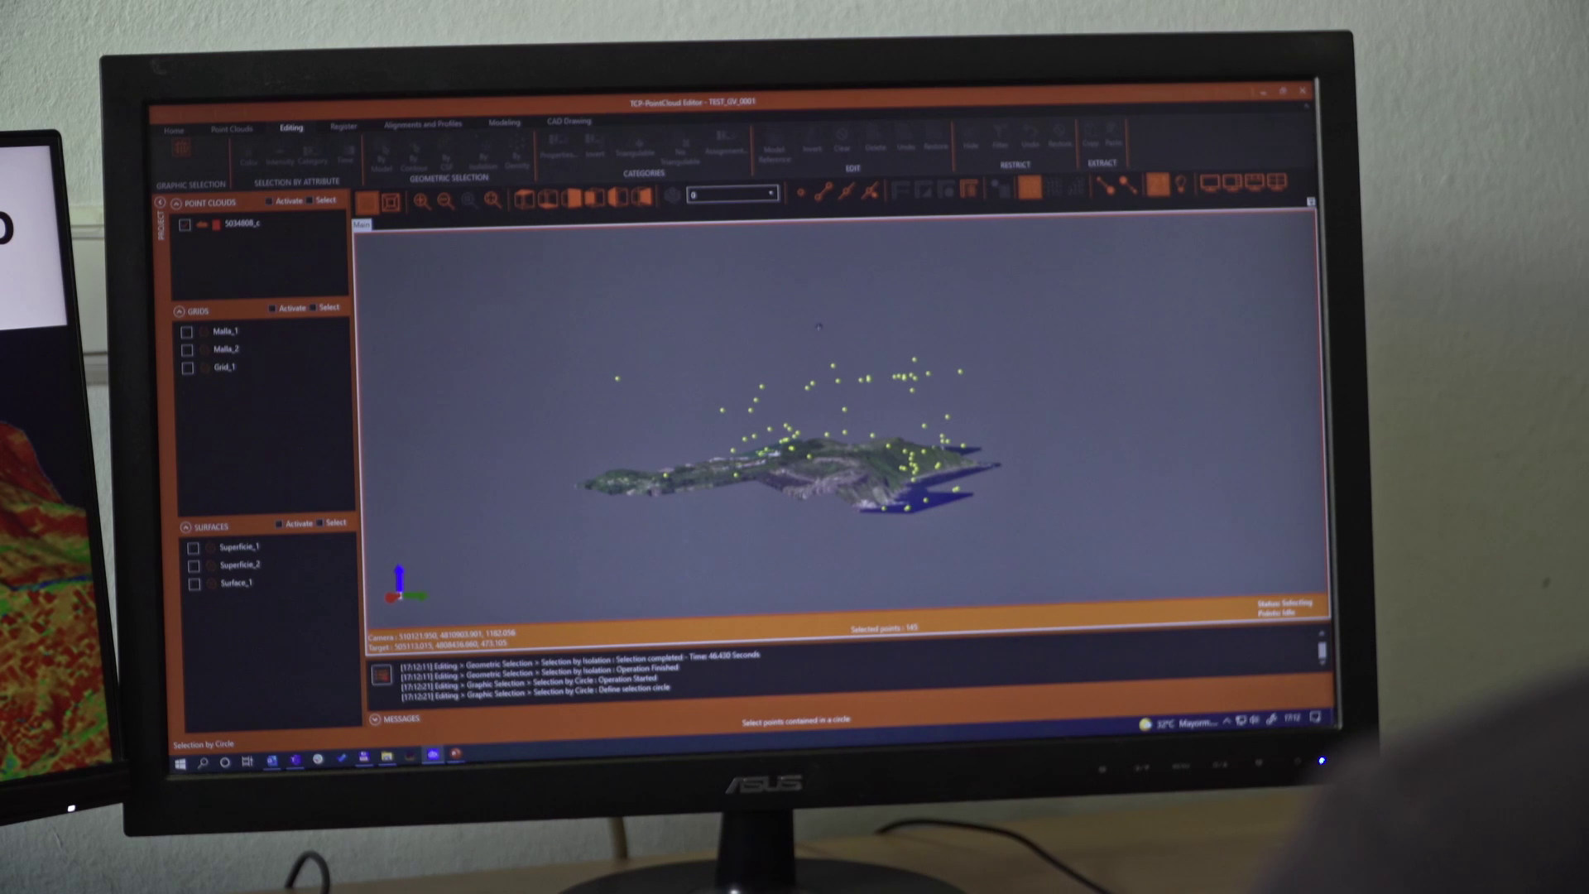
Use a circle selection on the isolated points above the terrain and delete the selected points
left_click(818, 327)
left_click(878, 134)
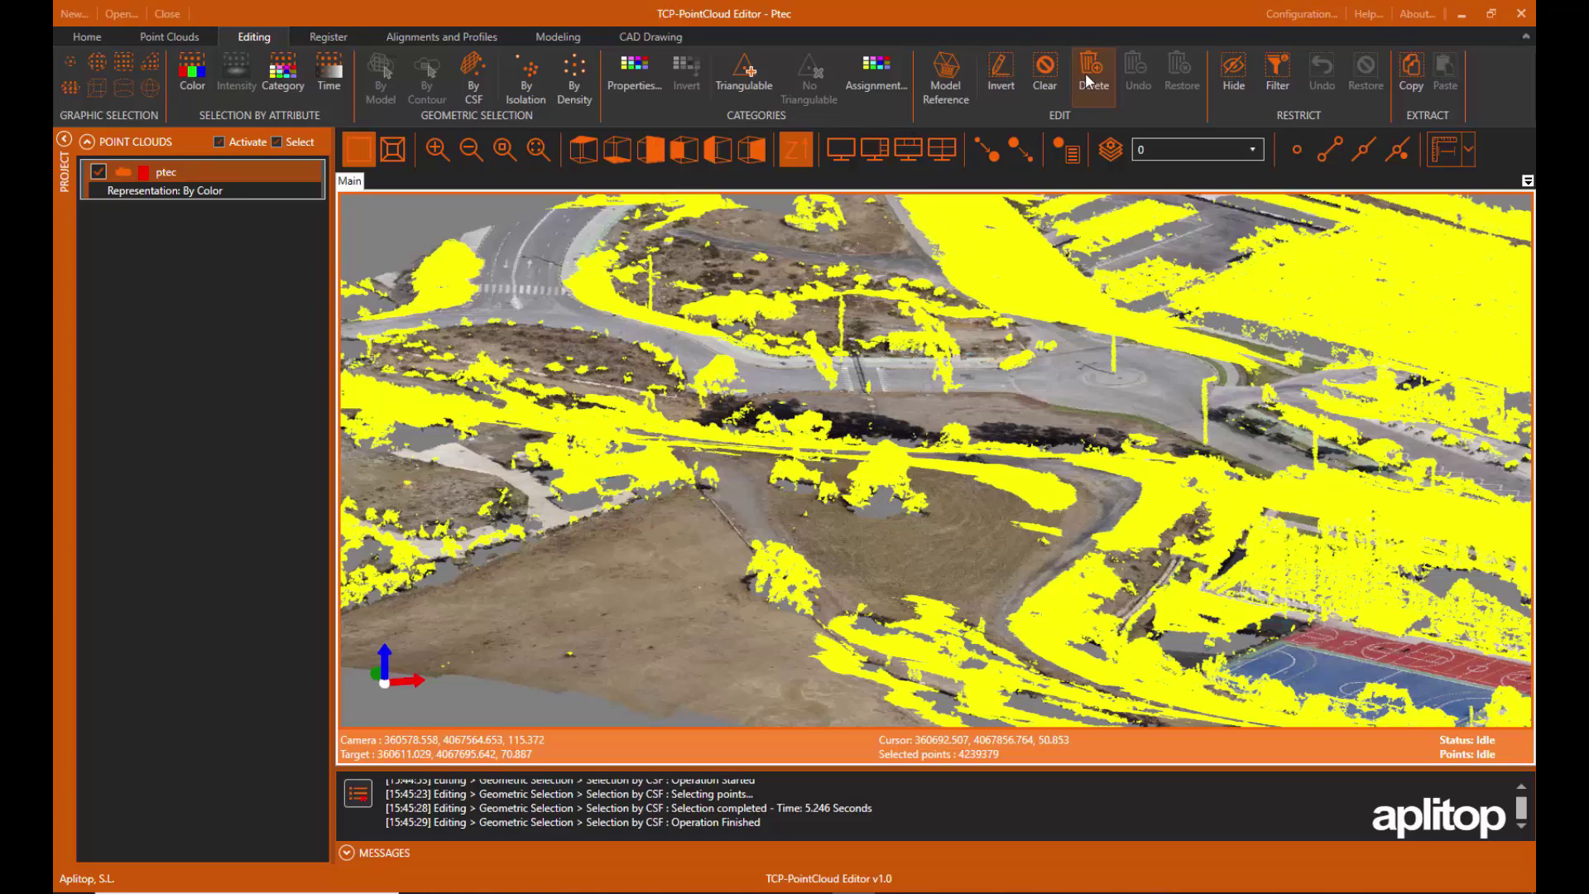
Delete the non-ground points selected by CSF from the ptec point cloud
left_click(1085, 73)
scroll(905, 198, "down", 3)
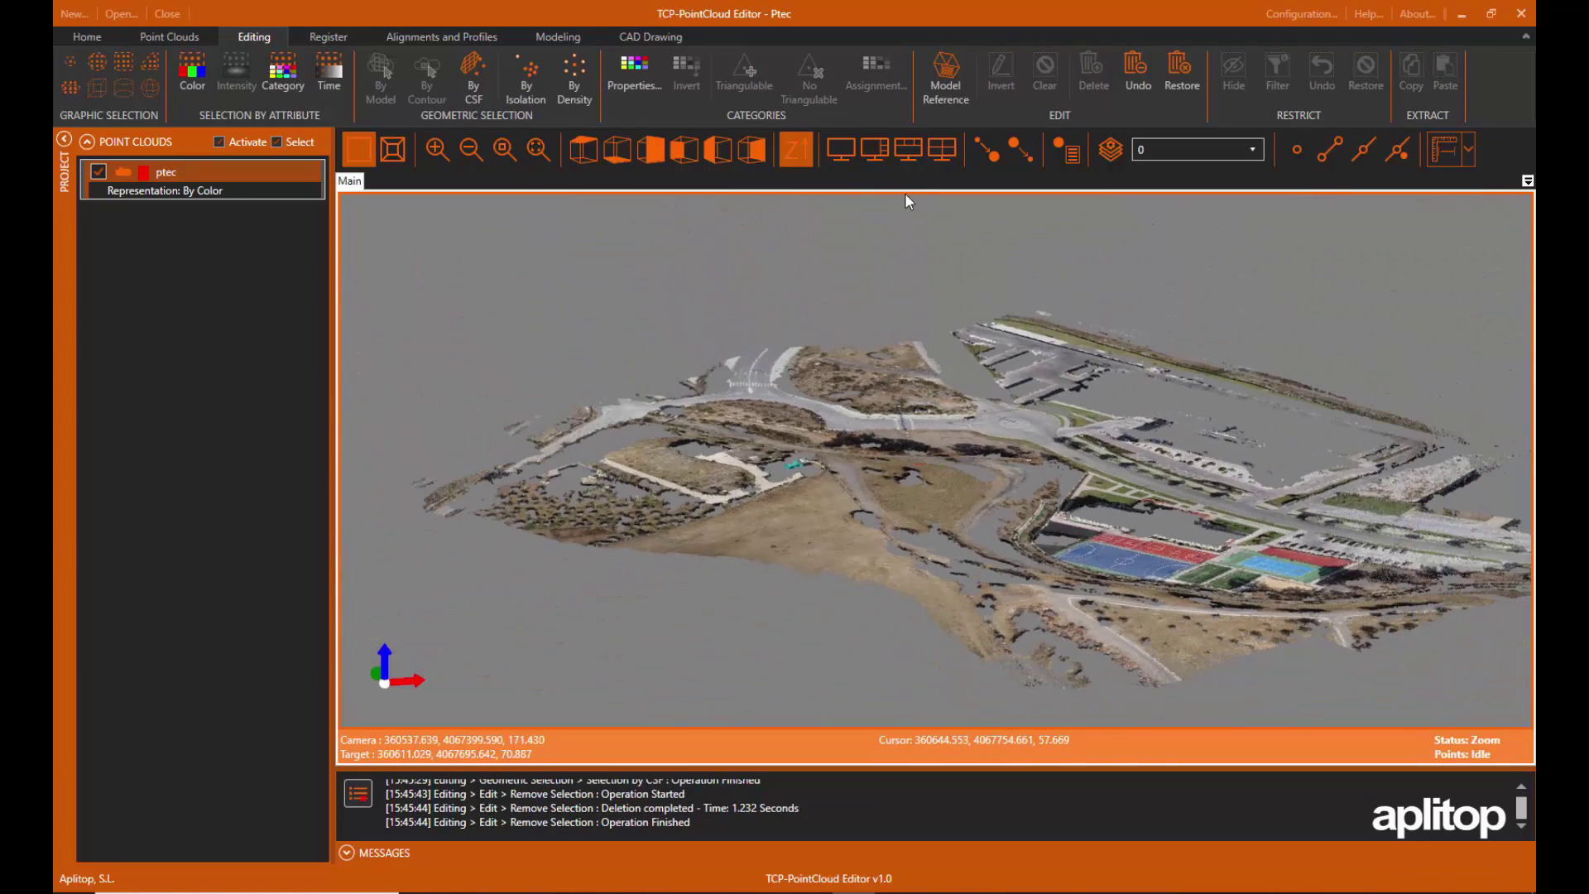
scroll(1077, 488, "down", 2)
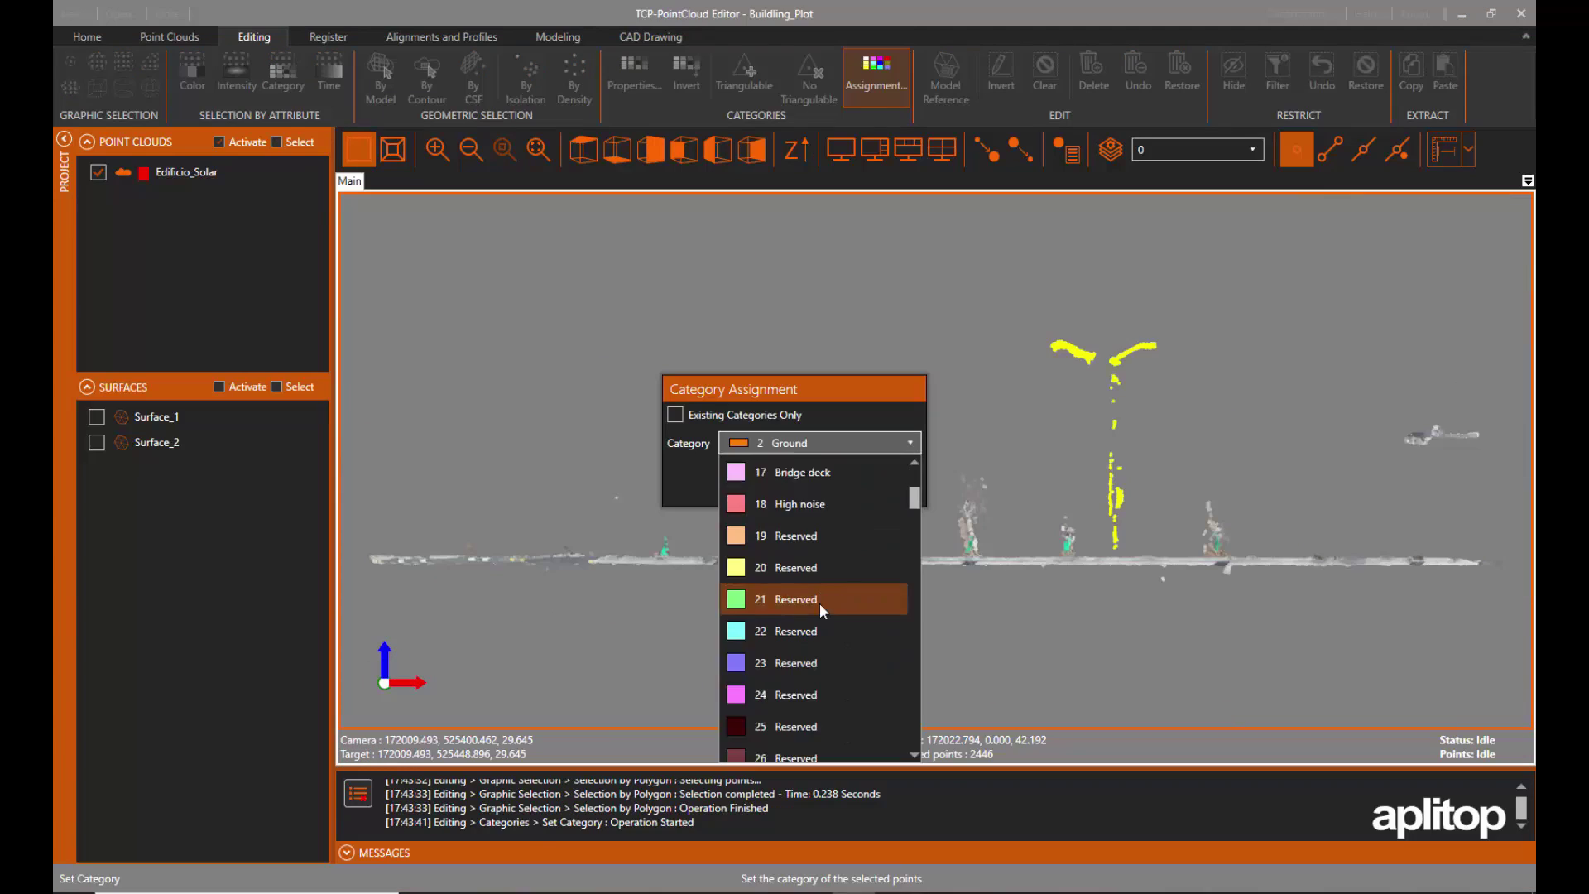
Assign category 32 Lamppost to the selected lamppost points, and represent the point cloud by category
scroll(821, 610, "down", 3)
left_click(811, 691)
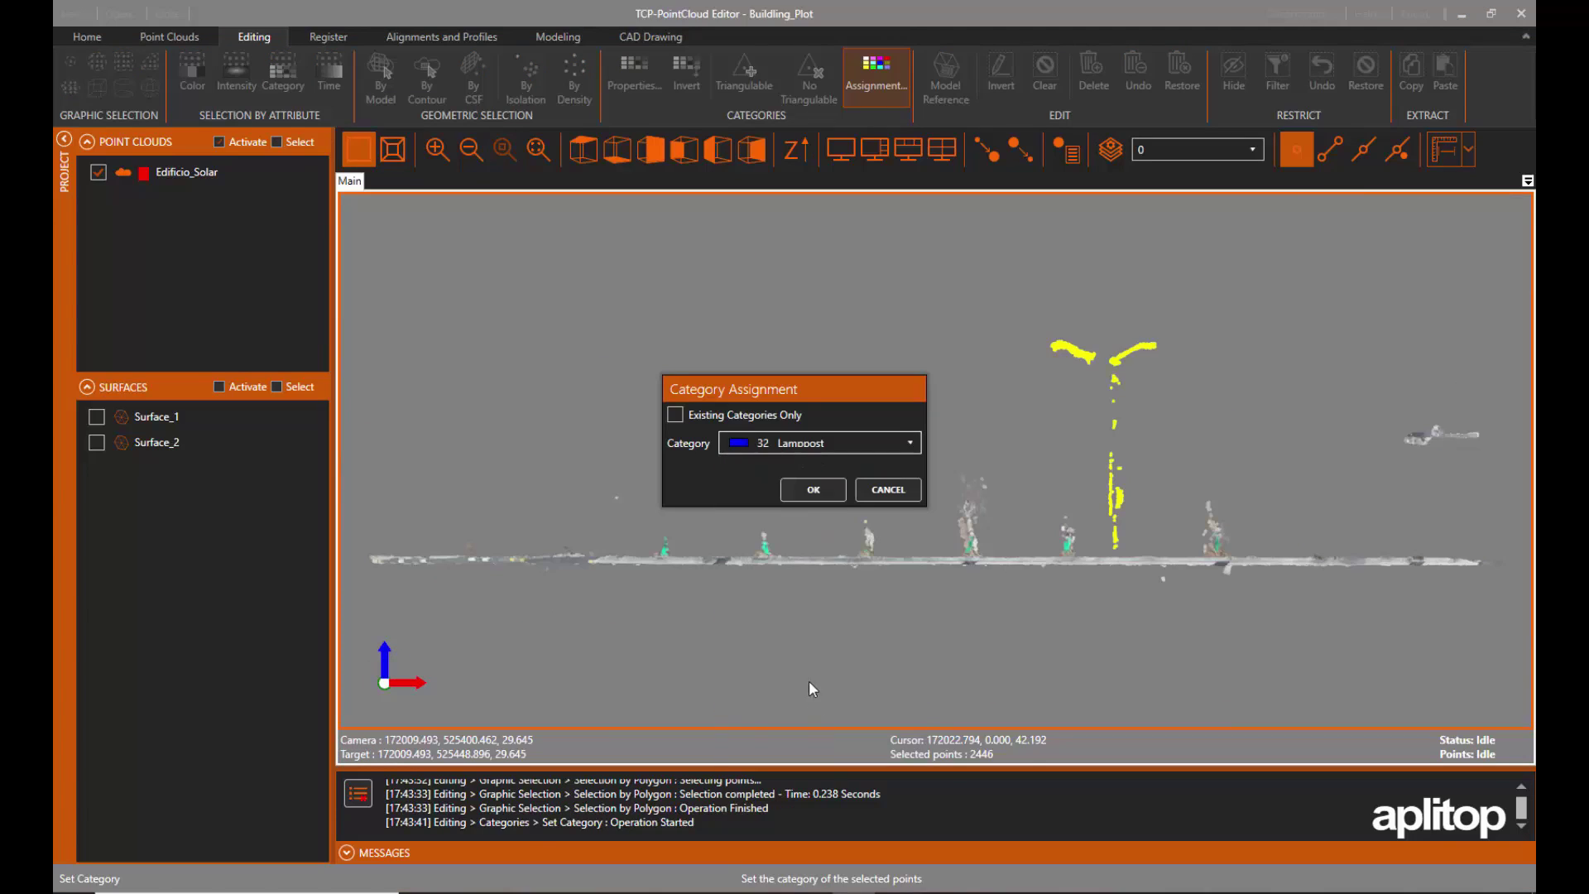
left_click(814, 489)
scroll(540, 88, "up", 1)
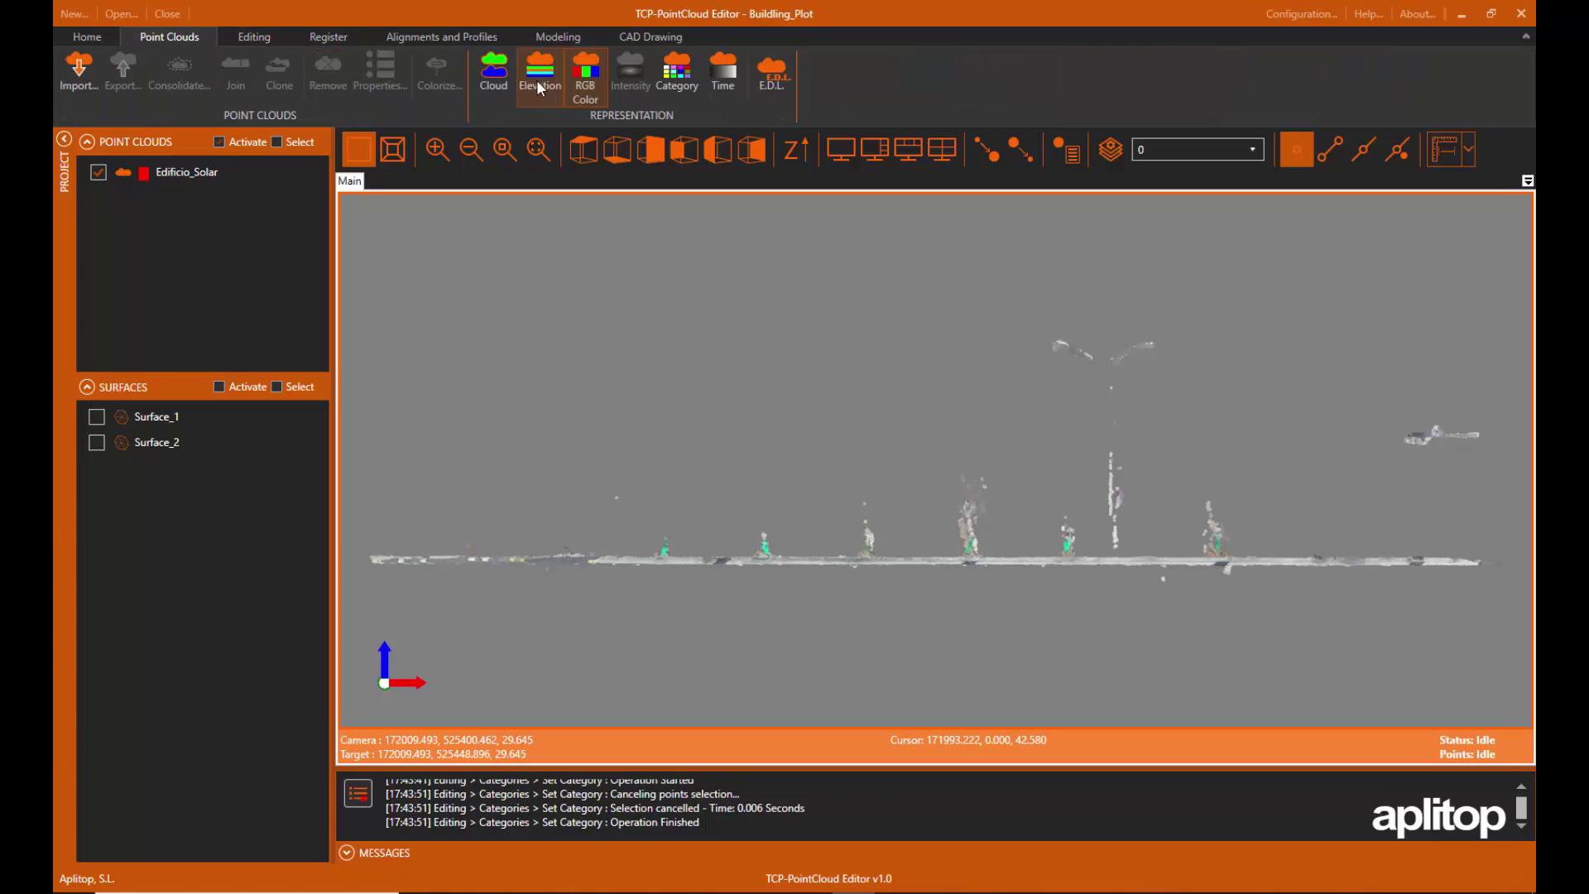
left_click(663, 83)
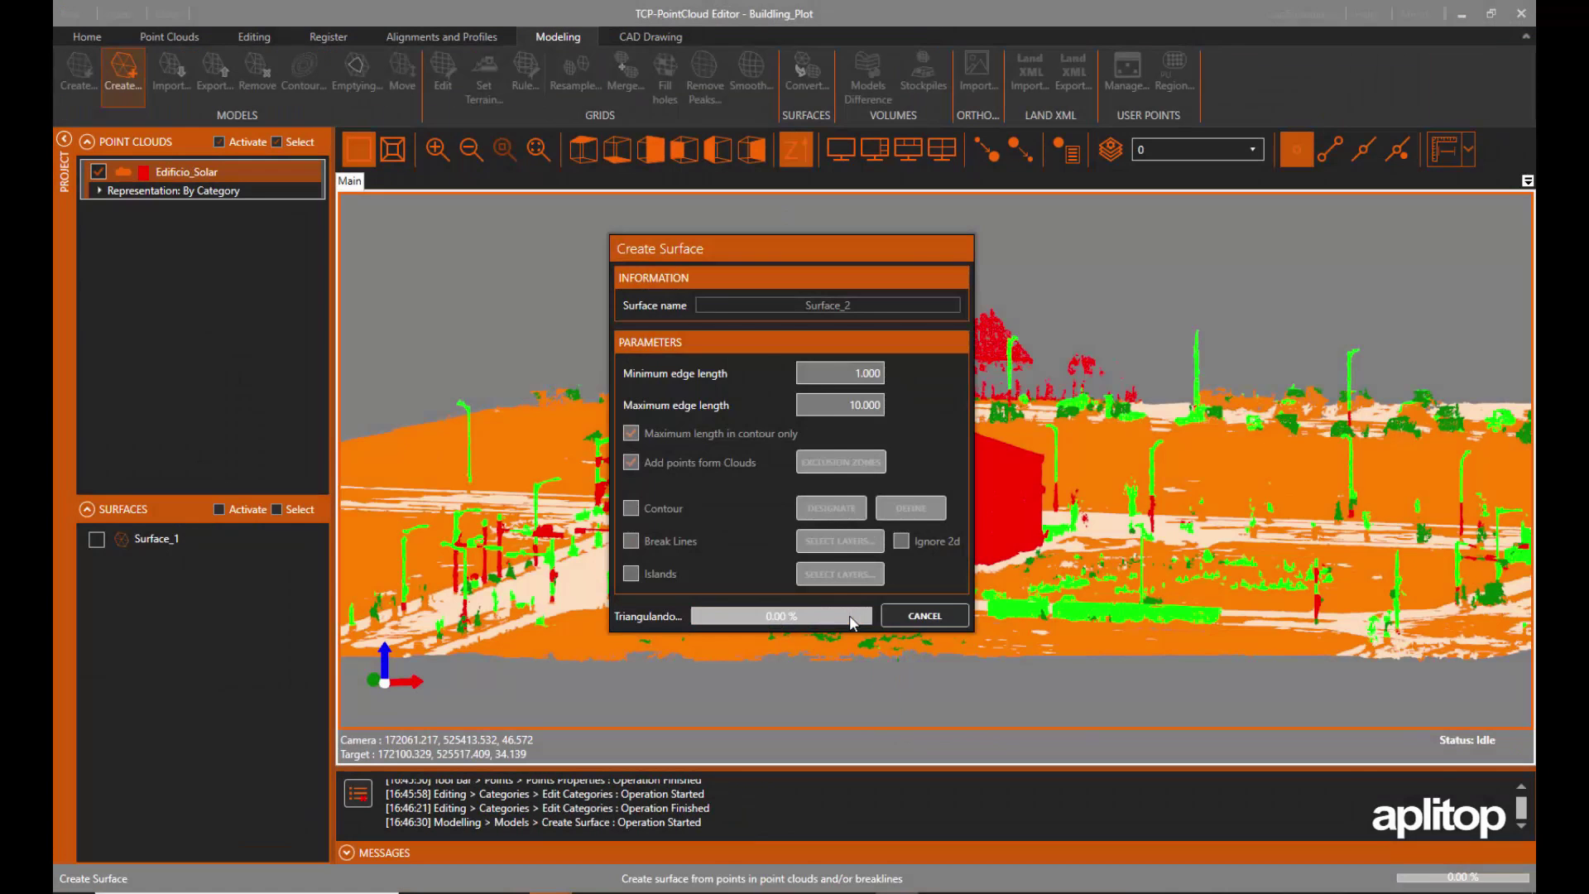
Create a surface from the Edificio_Solar cloud with edge lengths of 1.000 minimum and 10.000 maximum, limiting maximum length in the contour only
left_click(848, 614)
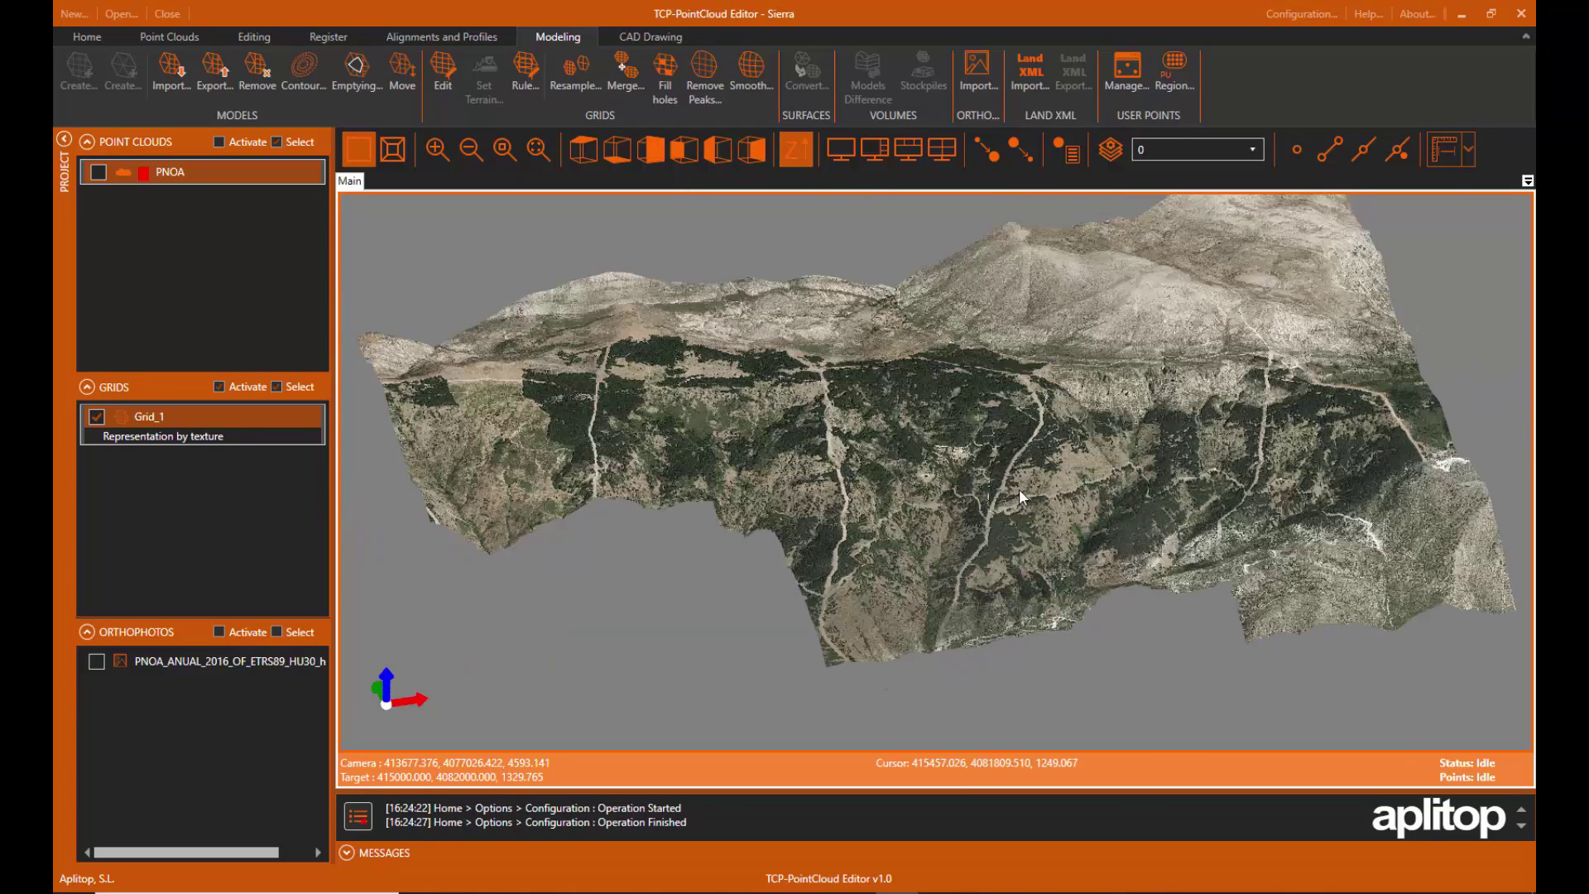
left_click_drag(1019, 488, 962, 453)
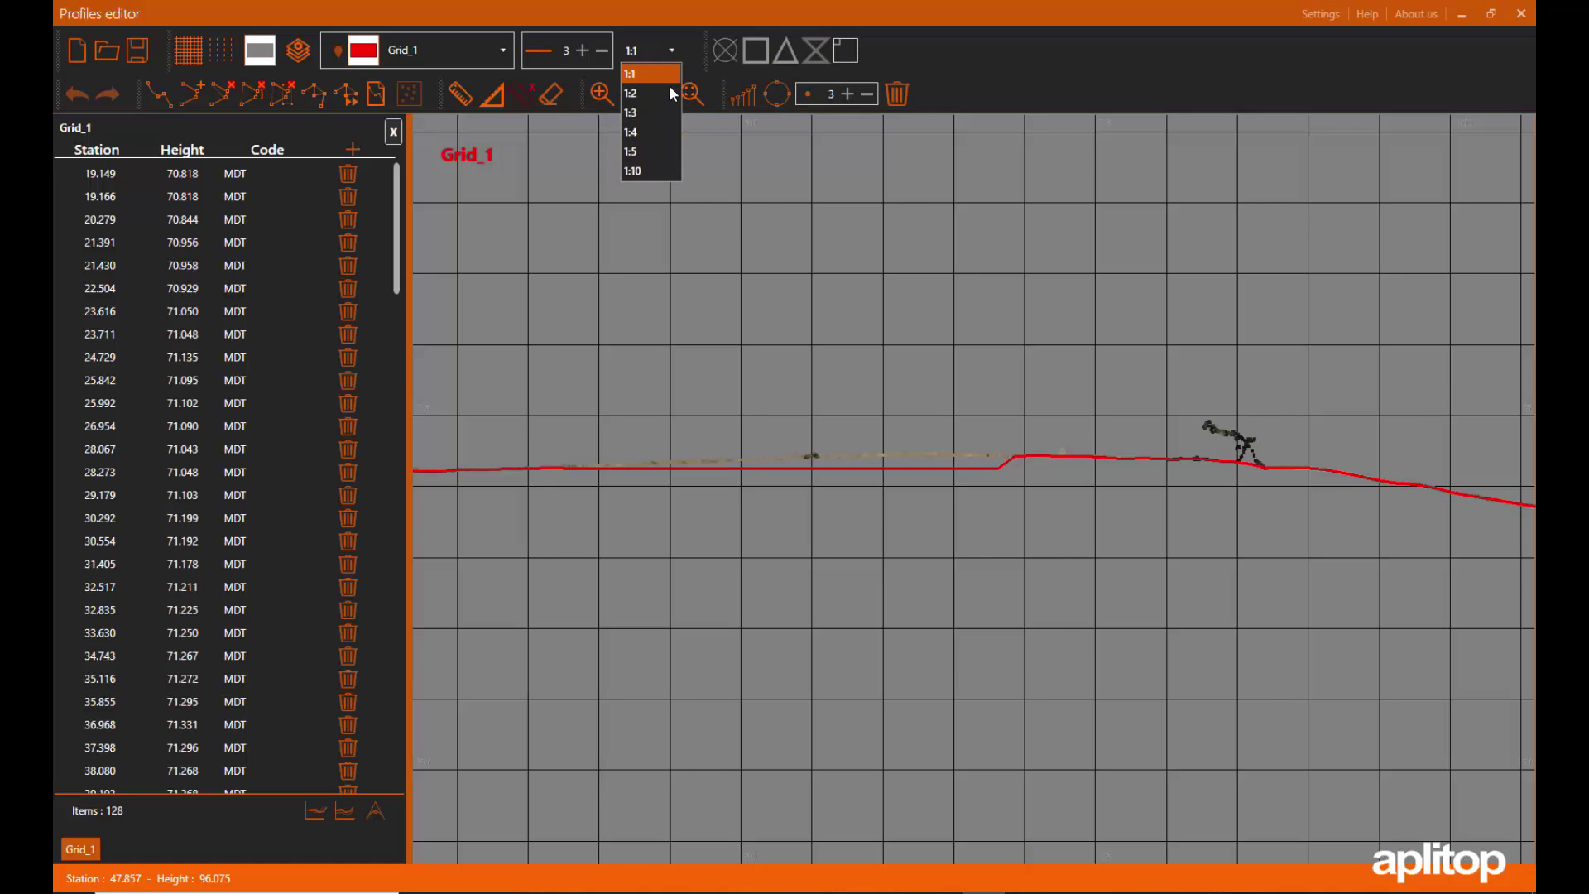
Set the display scale of the Grid_1 profile to 1:5
left_click(652, 152)
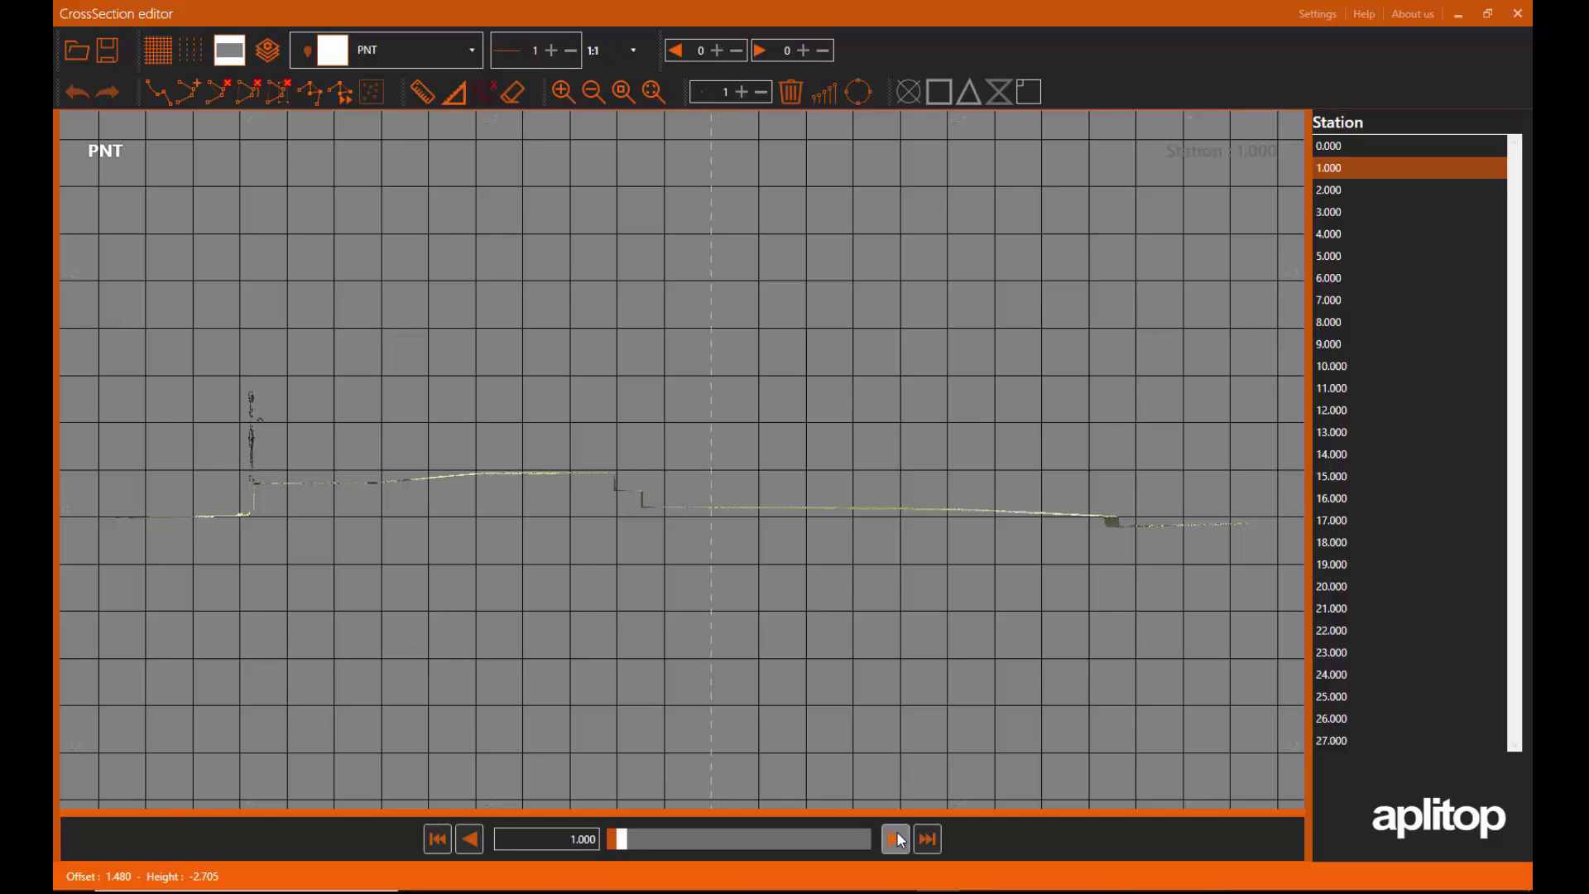
Show the chapel's cross section at station 2.000 and set the point size to 2
left_click(896, 839)
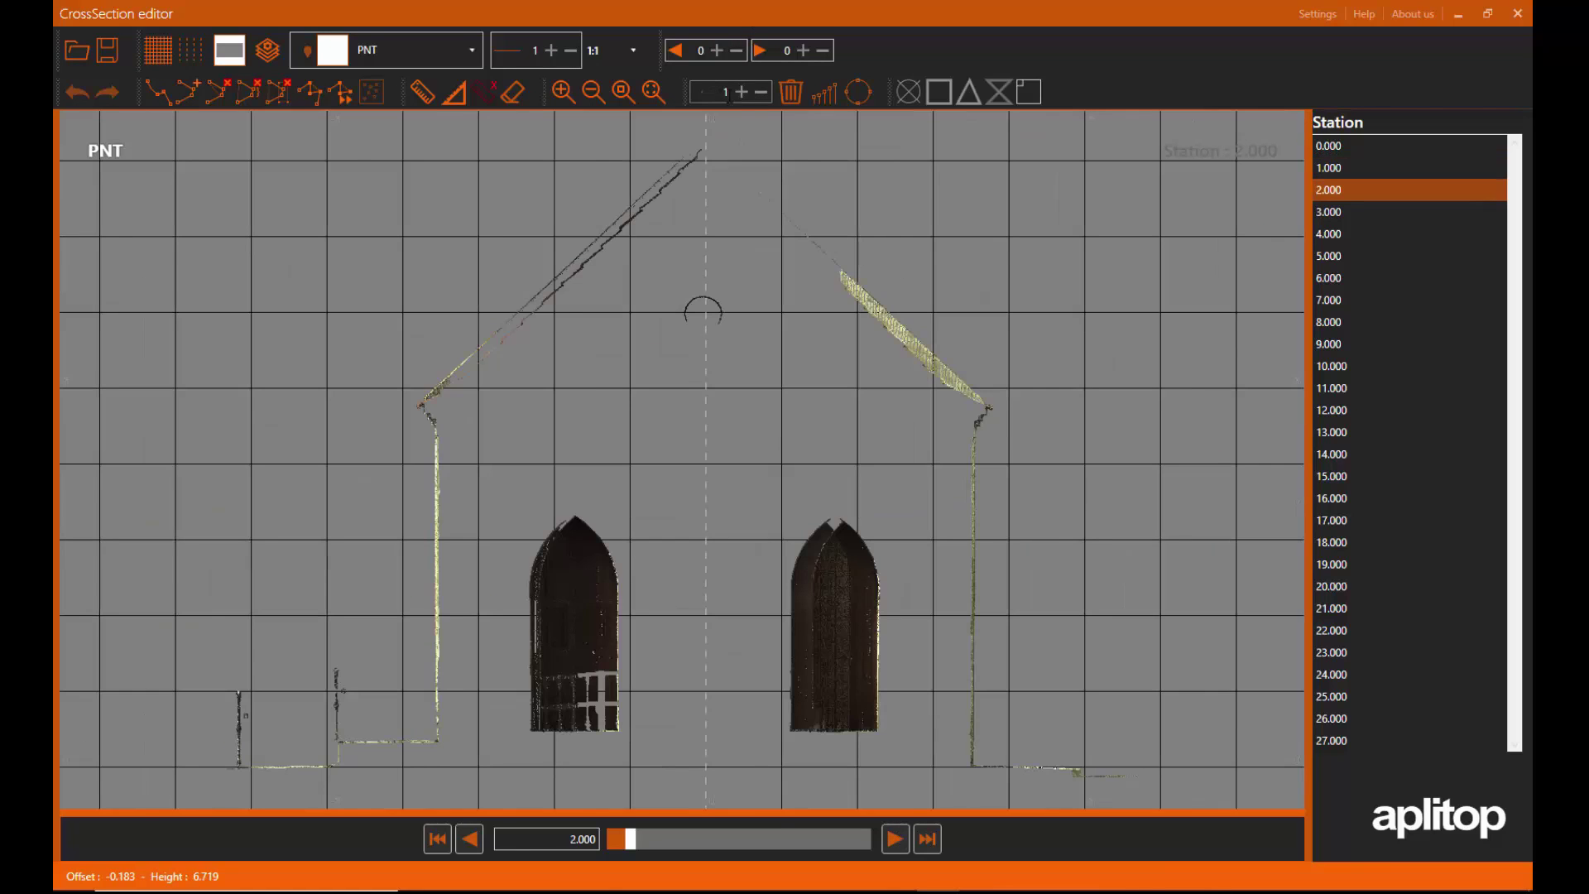
left_click(742, 92)
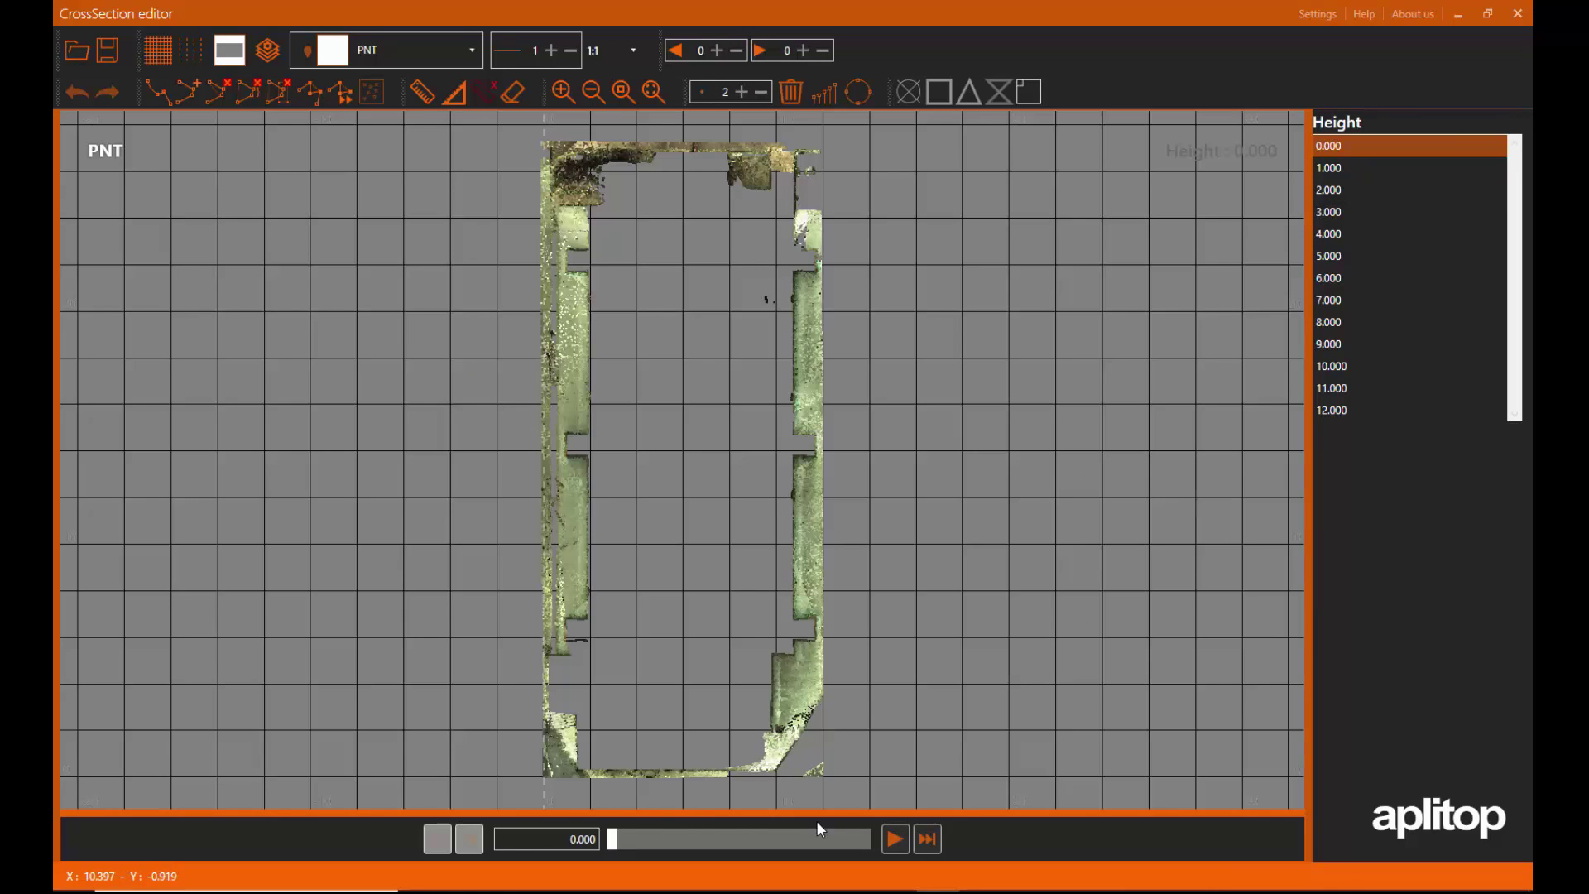
Step through the chapel's horizontal sections upward from height 0.000
left_click(897, 839)
left_click(897, 839)
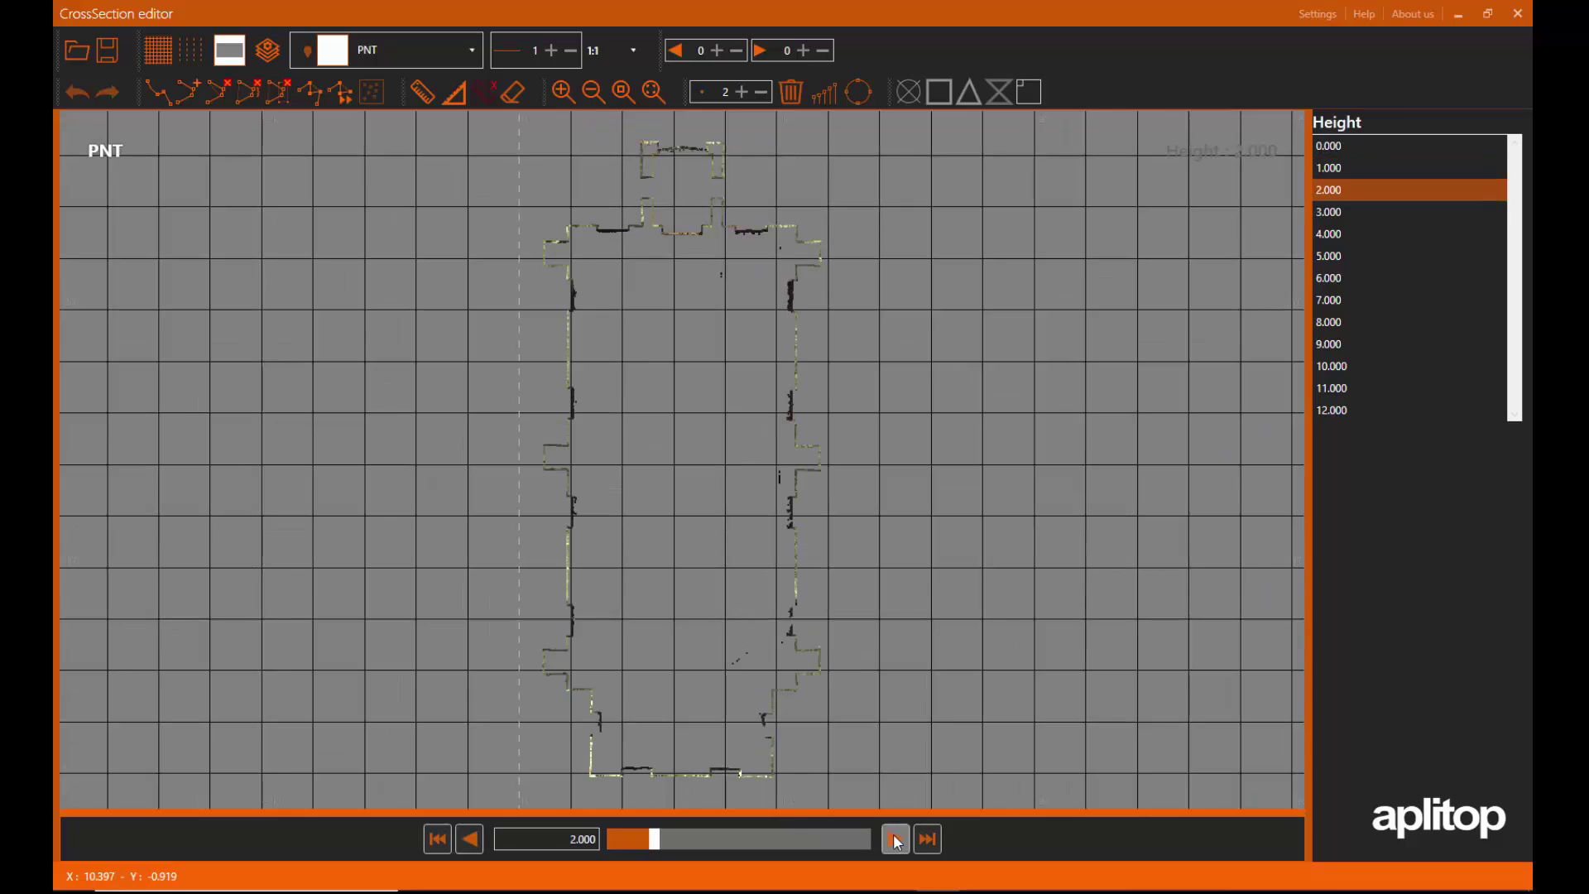
left_click(896, 840)
left_click(896, 839)
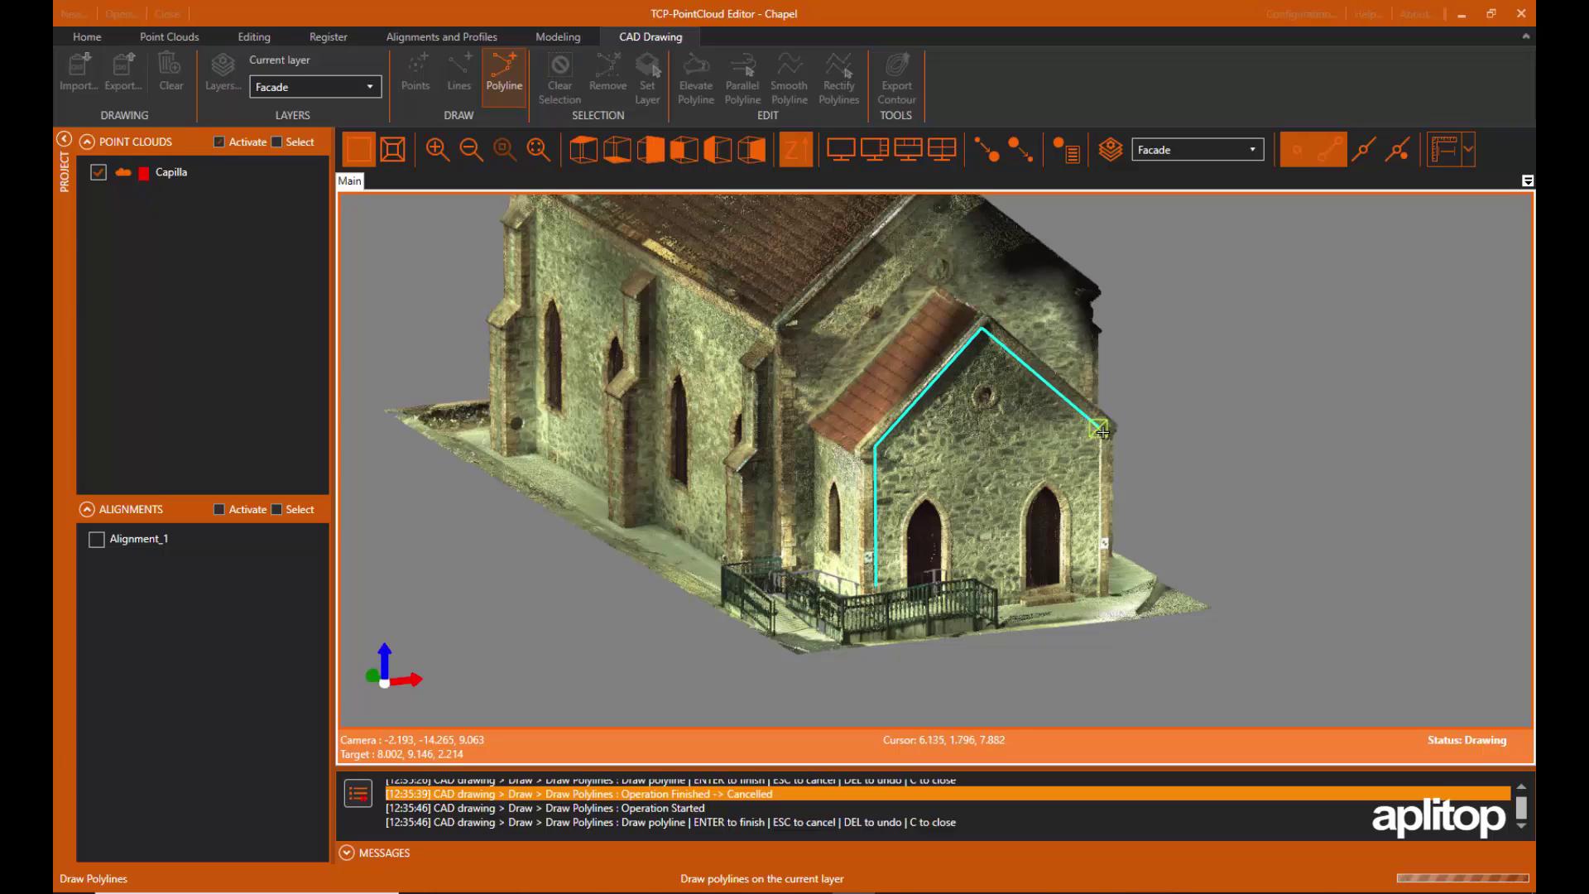
Complete the polyline tracing the outline of the chapel's front facade on the Facade layer
right_click(1096, 597)
left_click(1140, 614)
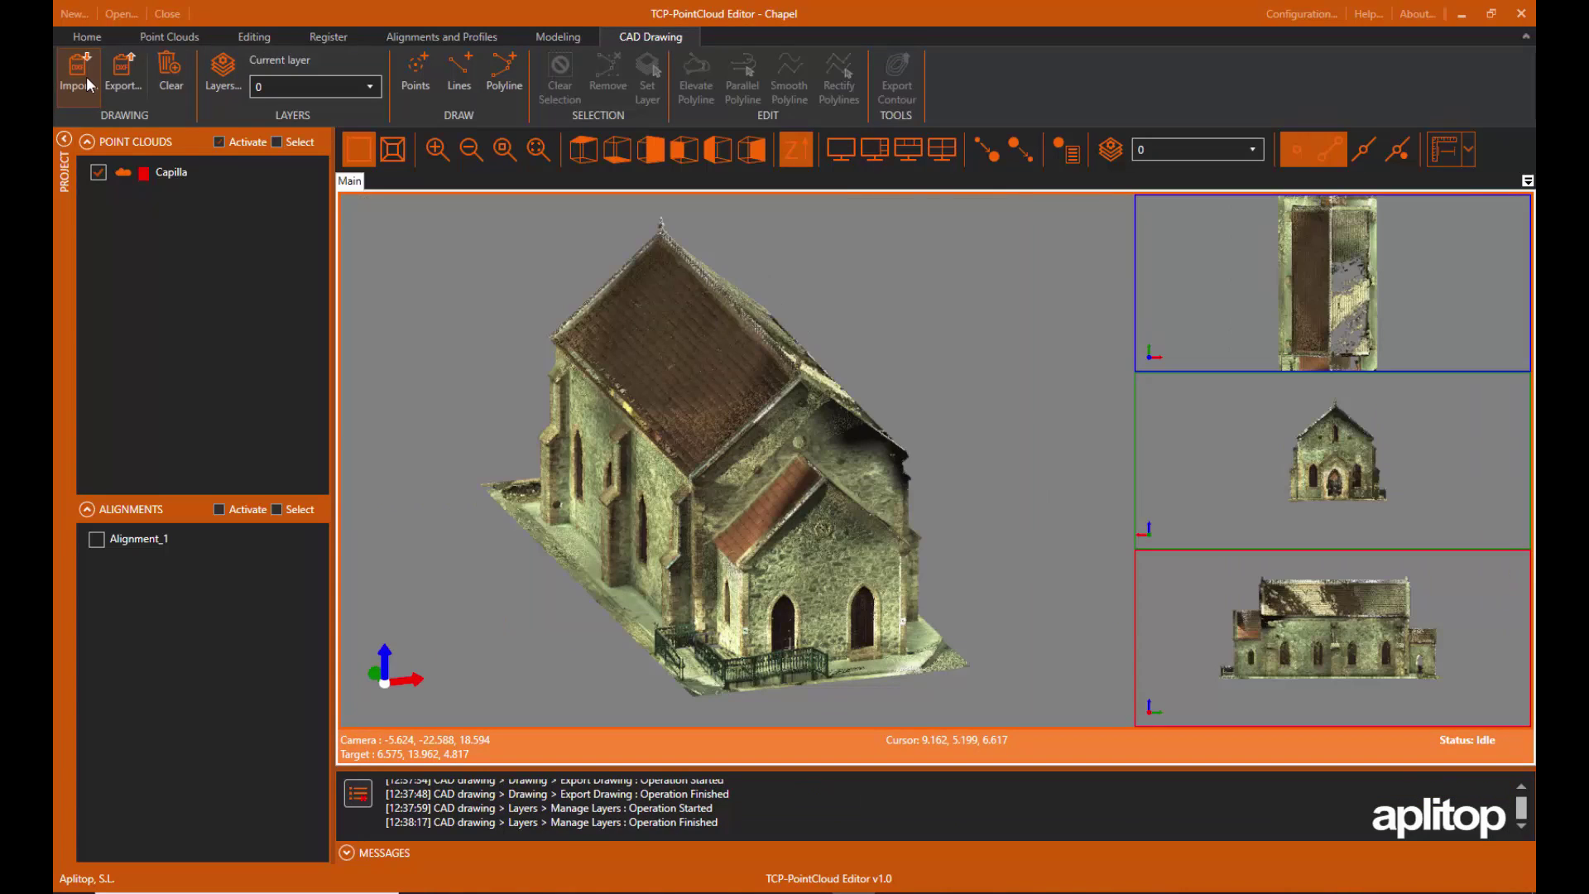
Import the DWG drawing stored in the Chapel folder
left_click(84, 75)
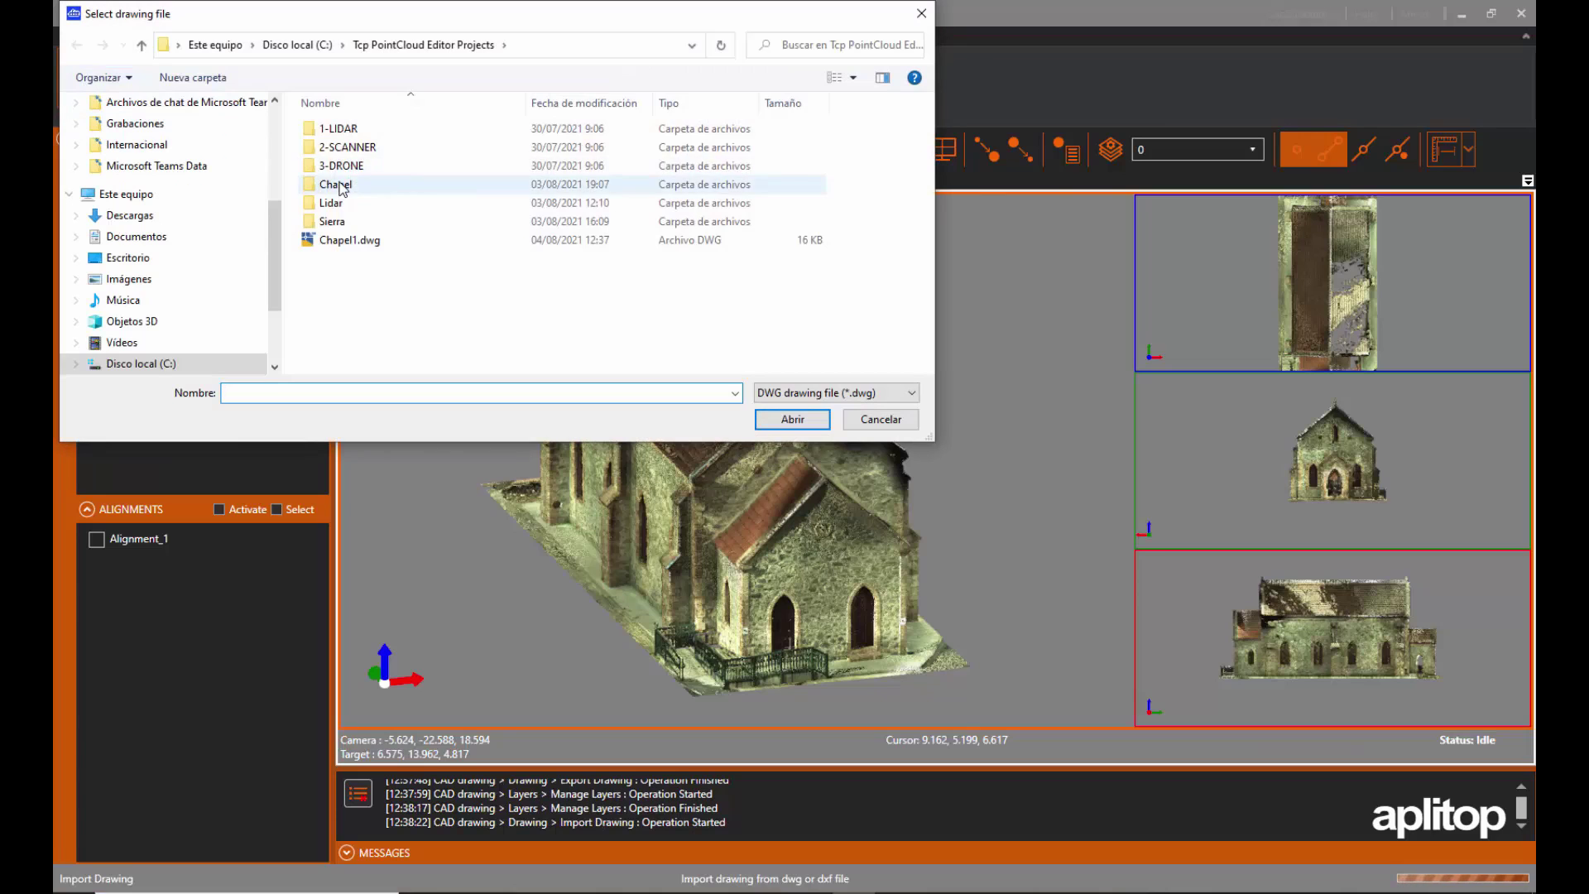
double_click(338, 186)
double_click(366, 126)
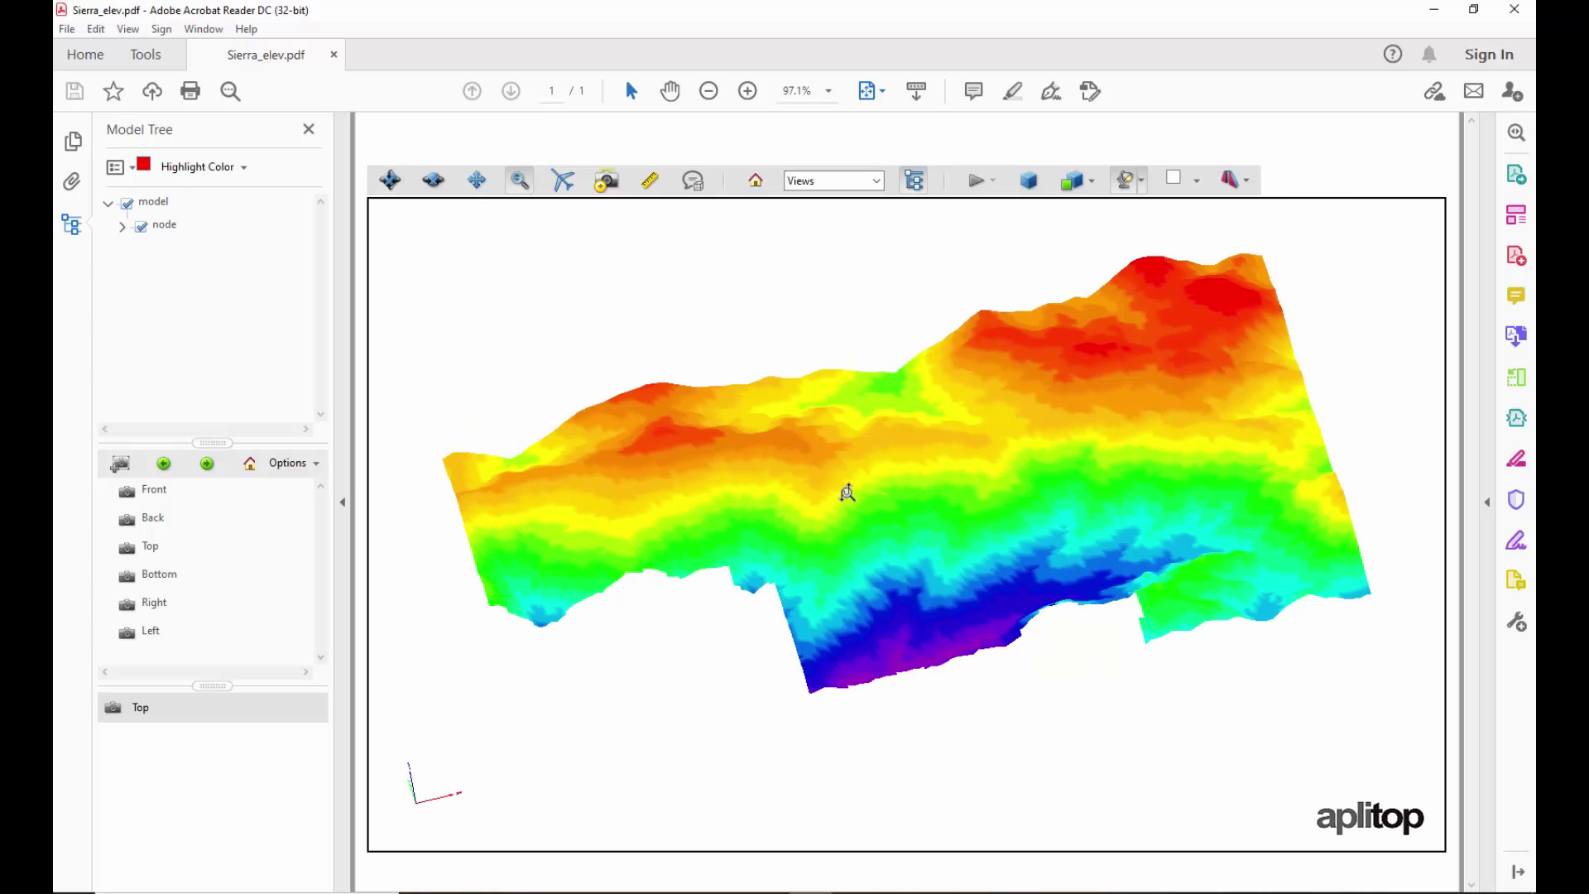
left_click_drag(844, 489, 865, 356)
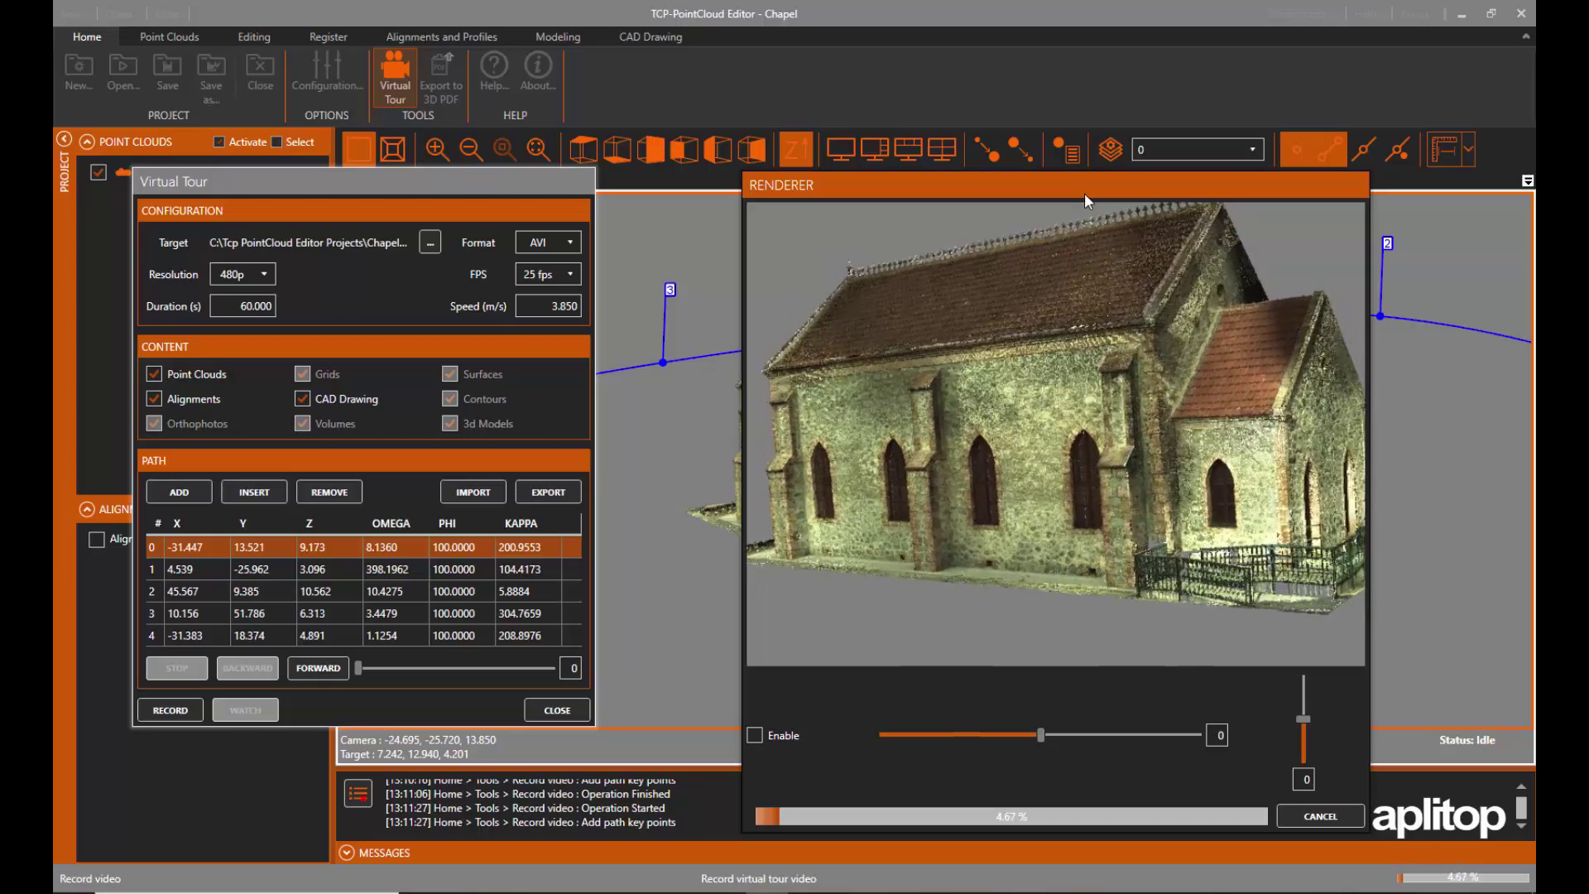